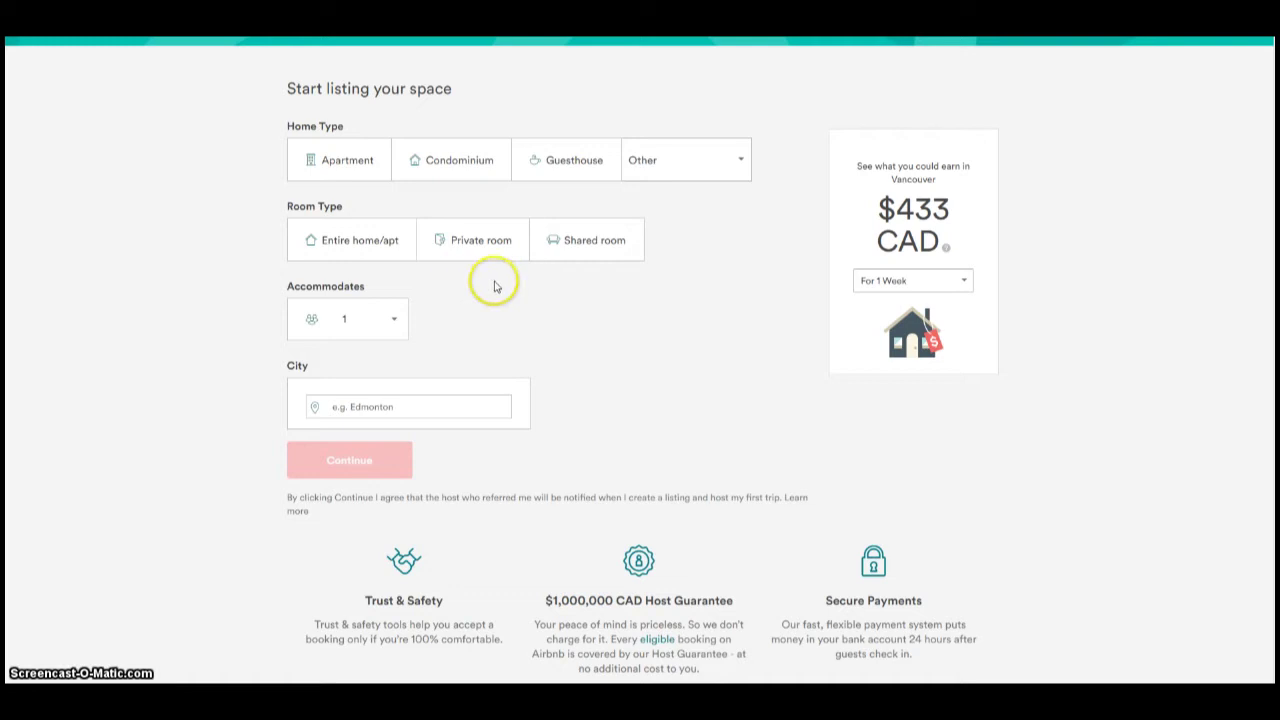
# Examine the guest capacity choices and the city field in the form for listing a space.
pyautogui.click(390, 324)
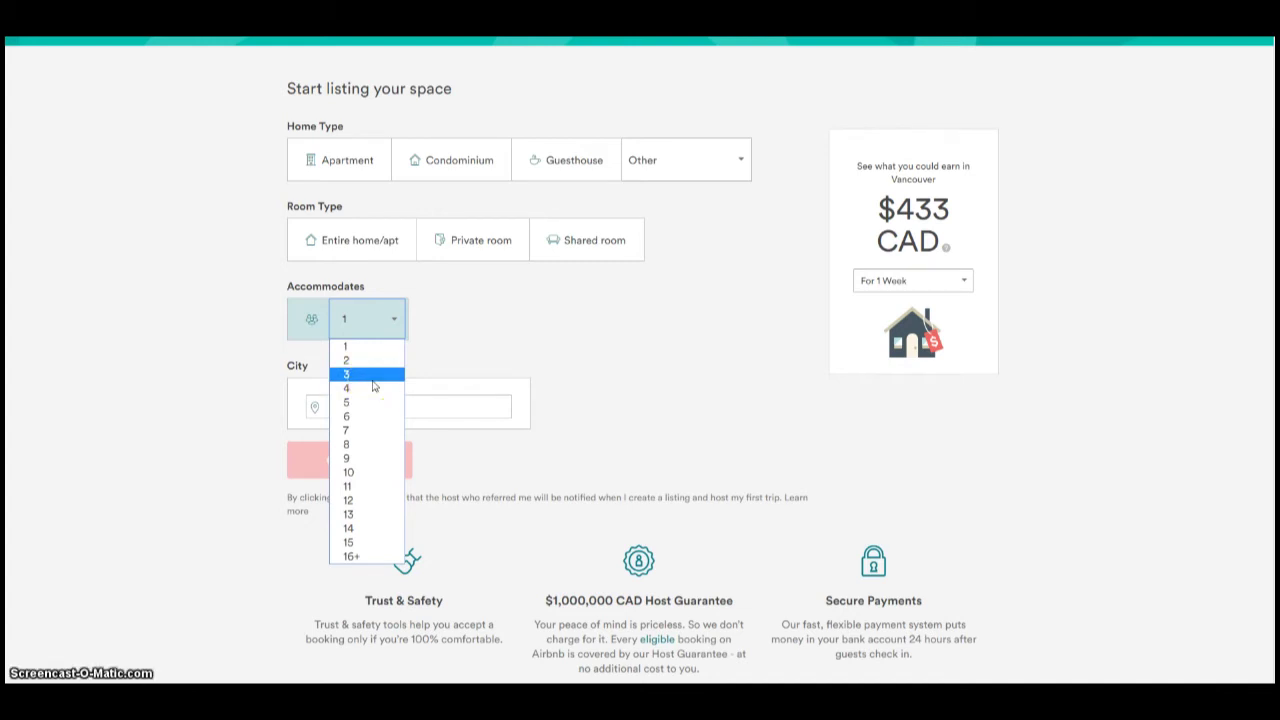
pyautogui.click(497, 338)
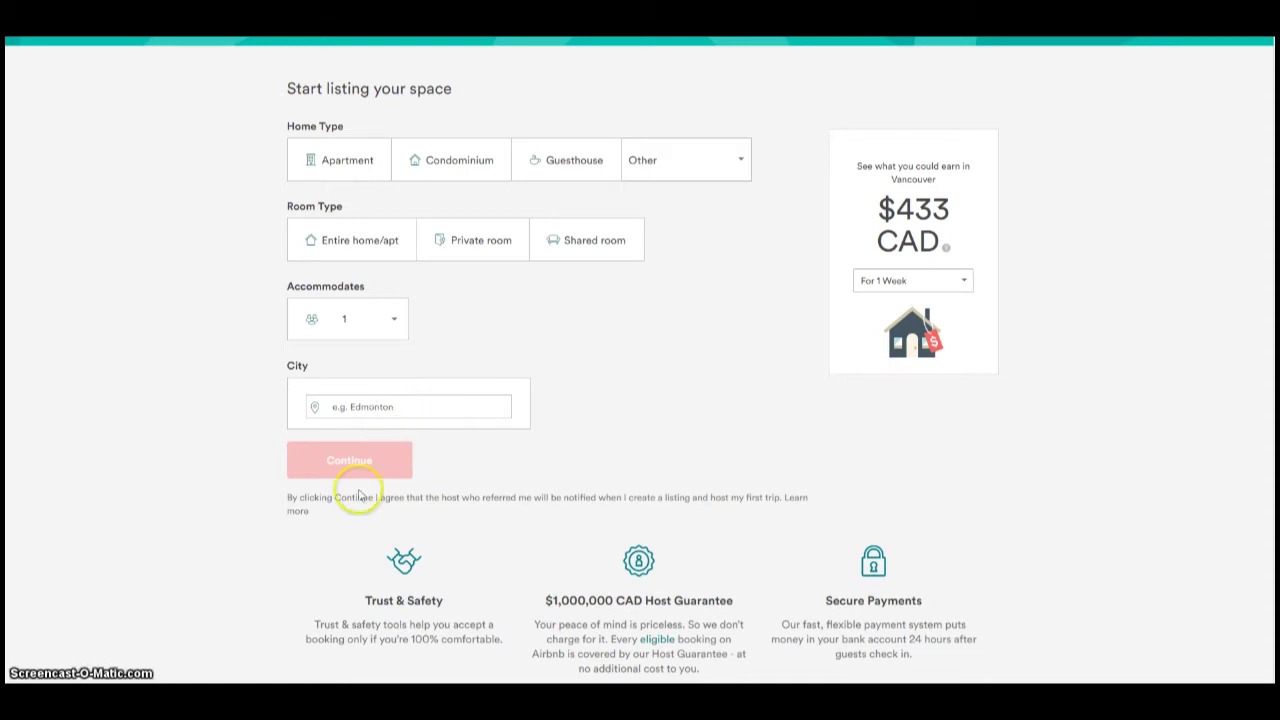
pyautogui.click(380, 407)
pyautogui.scroll(-2, 543, 414)
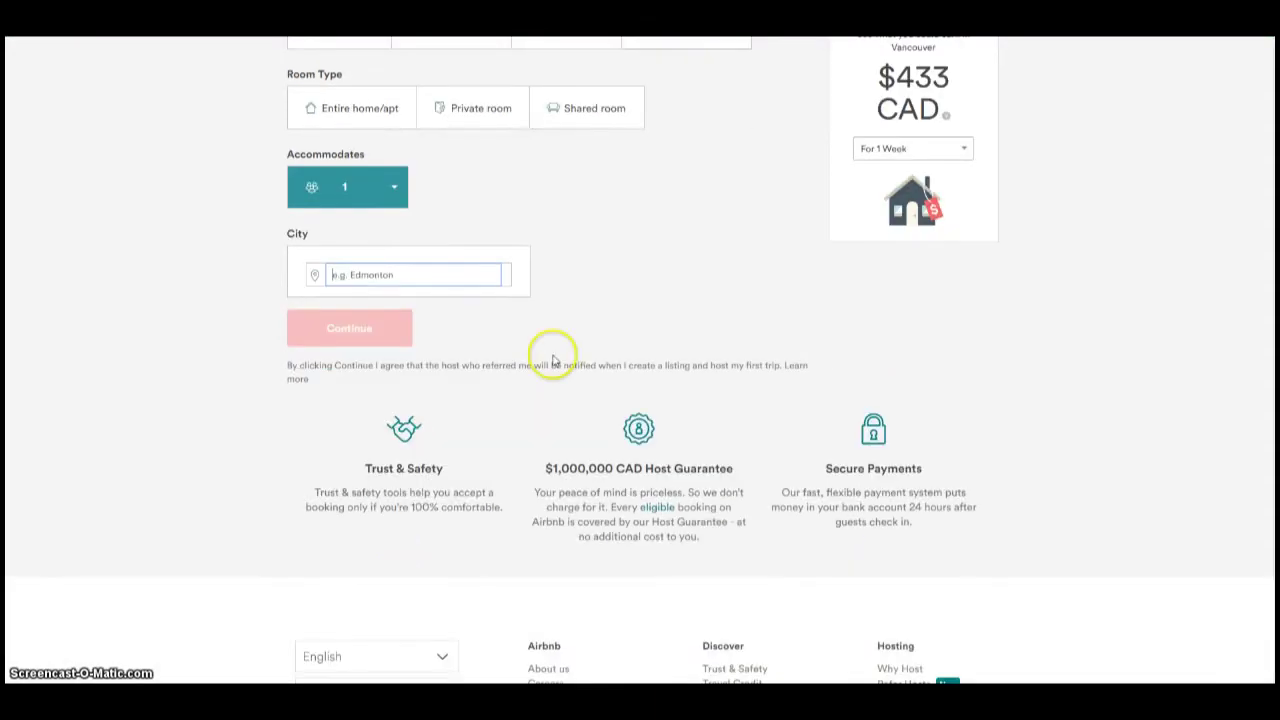
pyautogui.scroll(3, 557, 400)
pyautogui.scroll(-2, 540, 475)
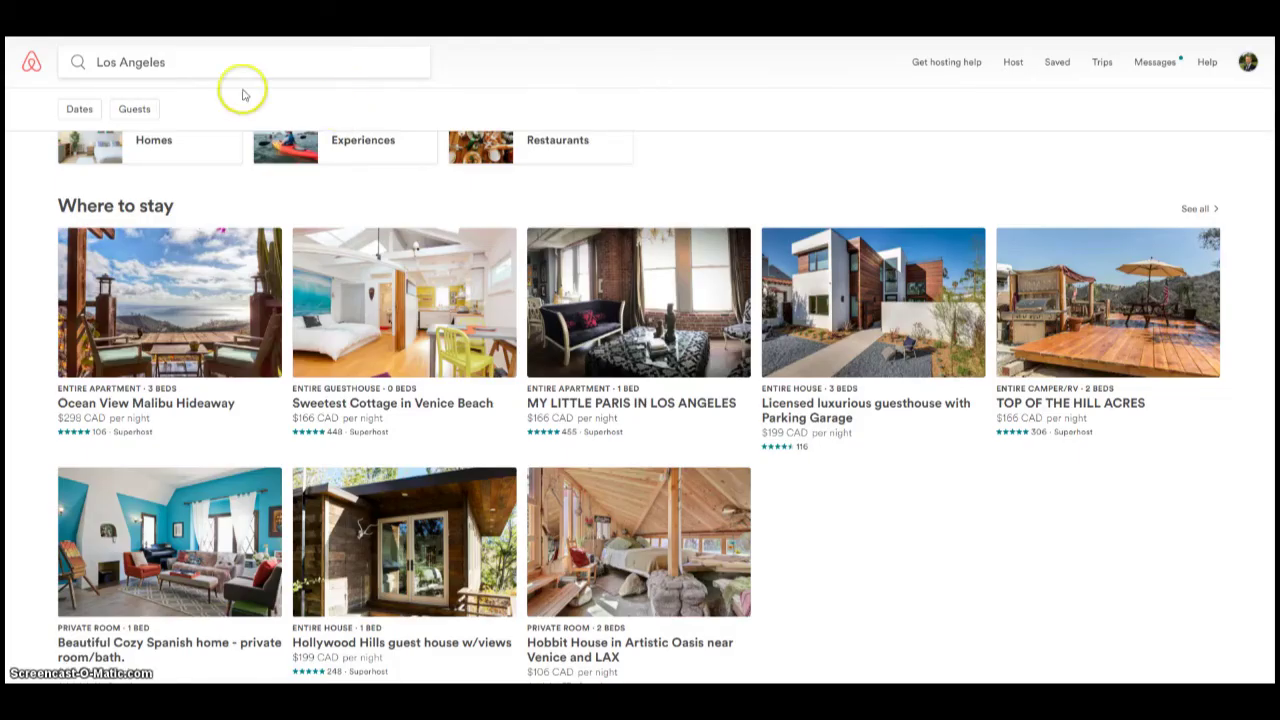
# Switch to the "Licensed luxurious guesthouse with Parking Garage" listing and review its overview.
pyautogui.click(241, 64)
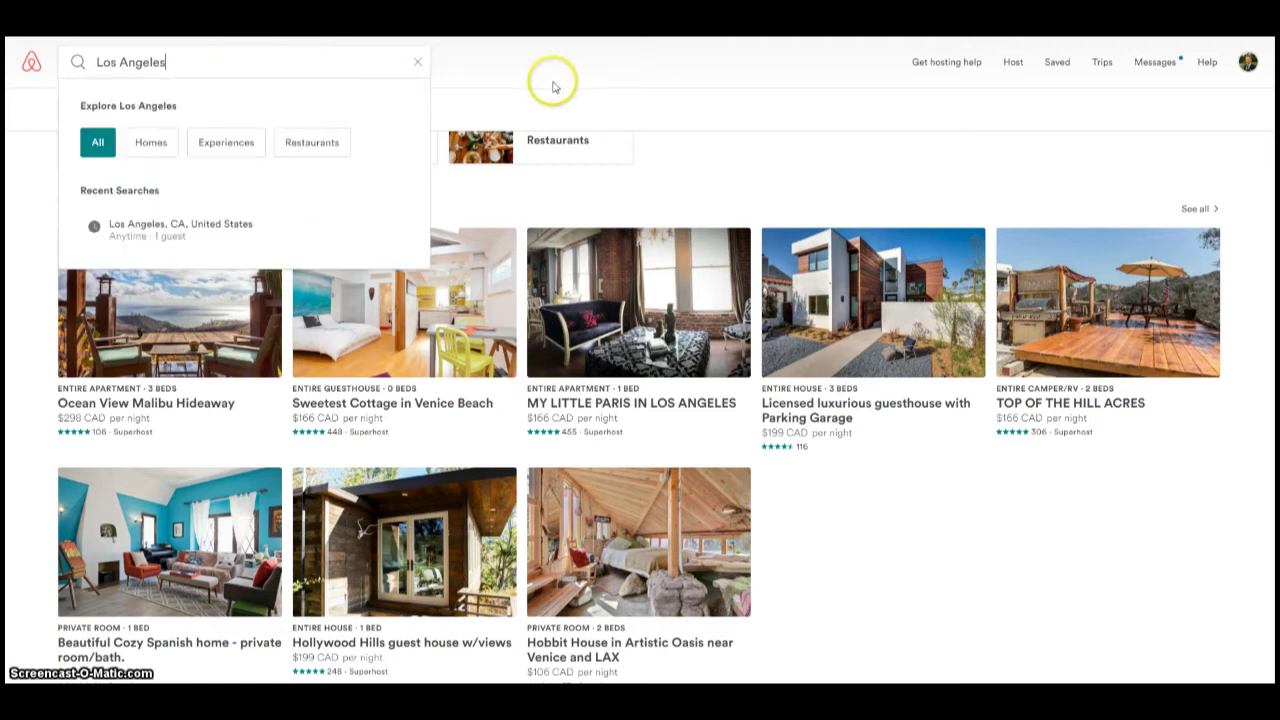
pyautogui.click(518, 60)
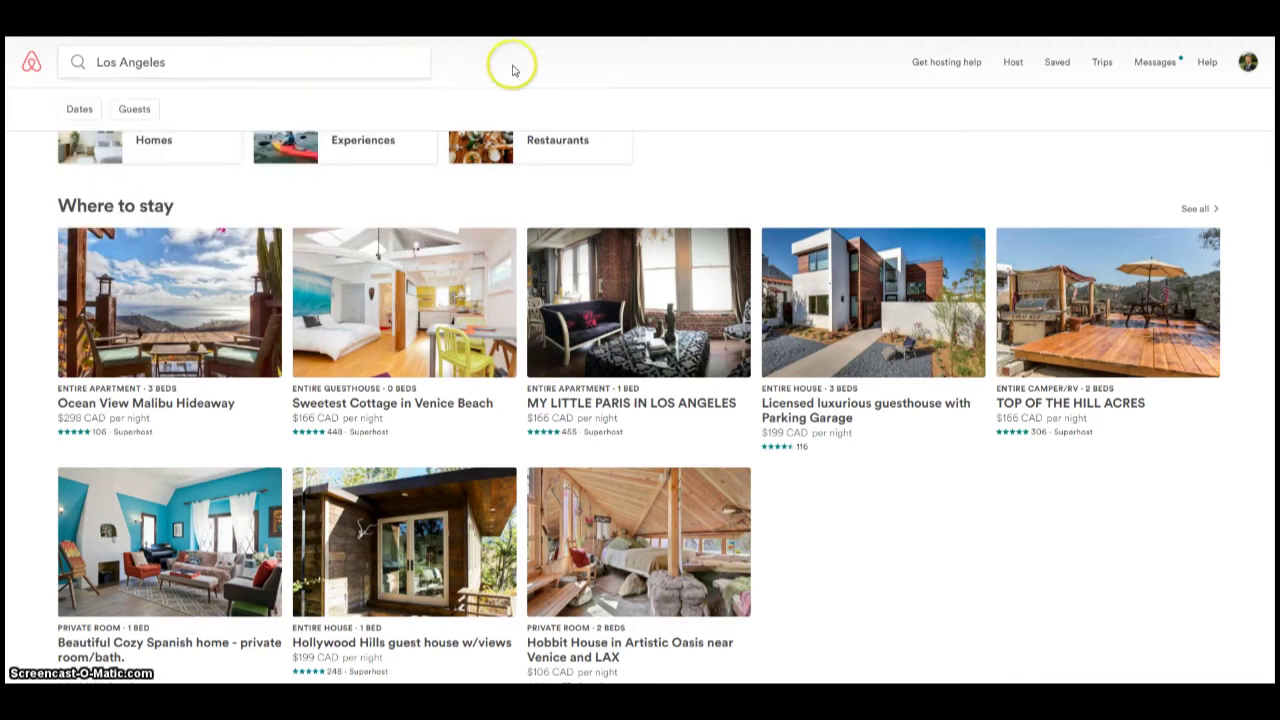
pyautogui.hotkey('ctrl', 'Tab')
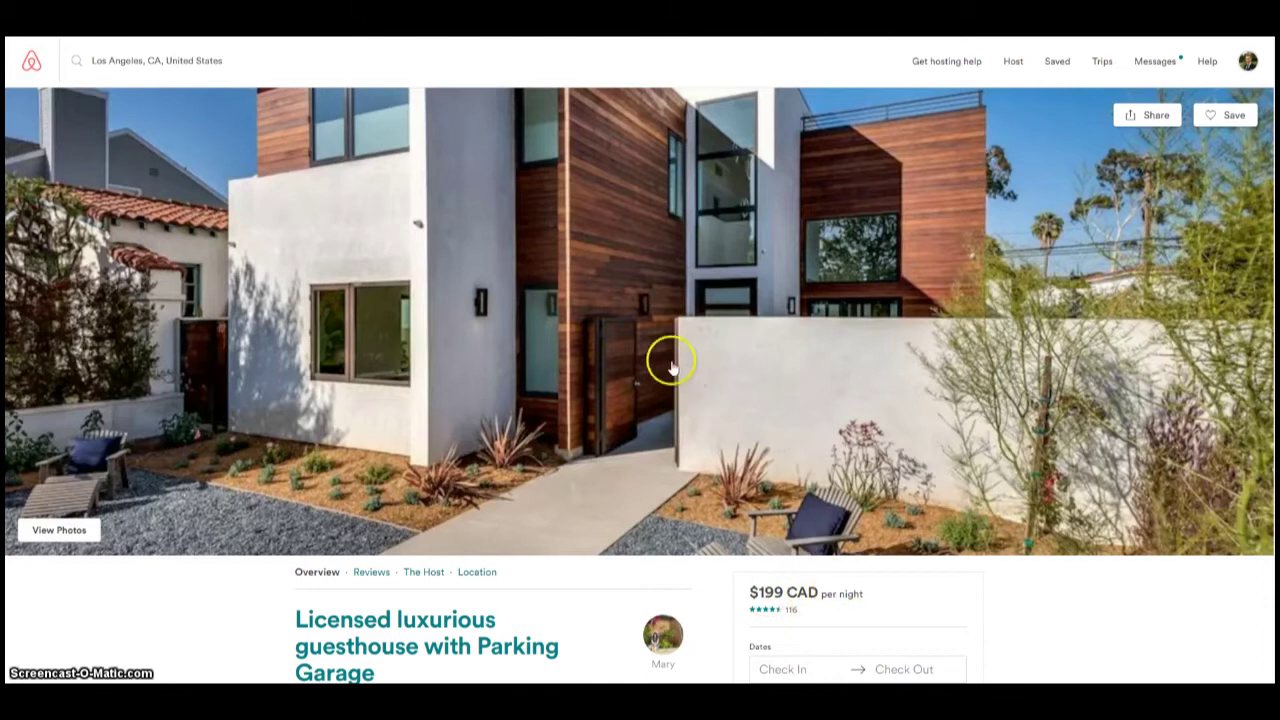
pyautogui.scroll(-2, 530, 230)
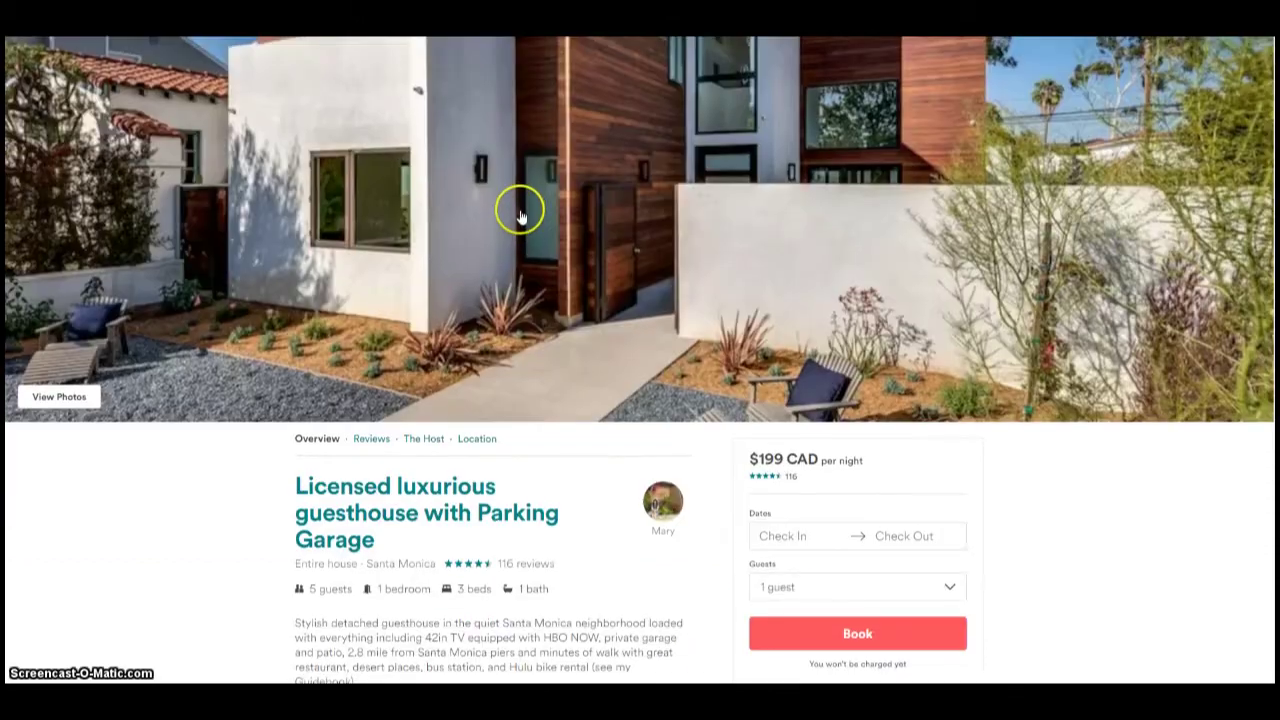
pyautogui.scroll(-3, 520, 212)
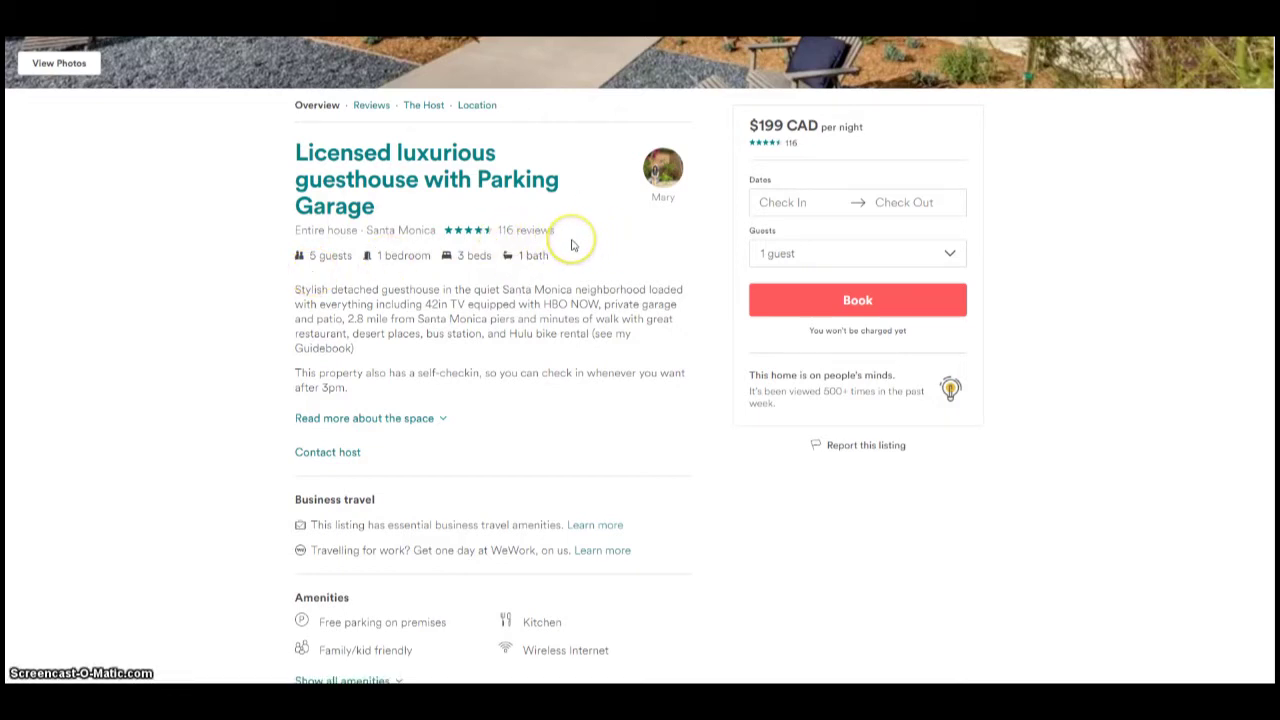
pyautogui.scroll(-1, 573, 244)
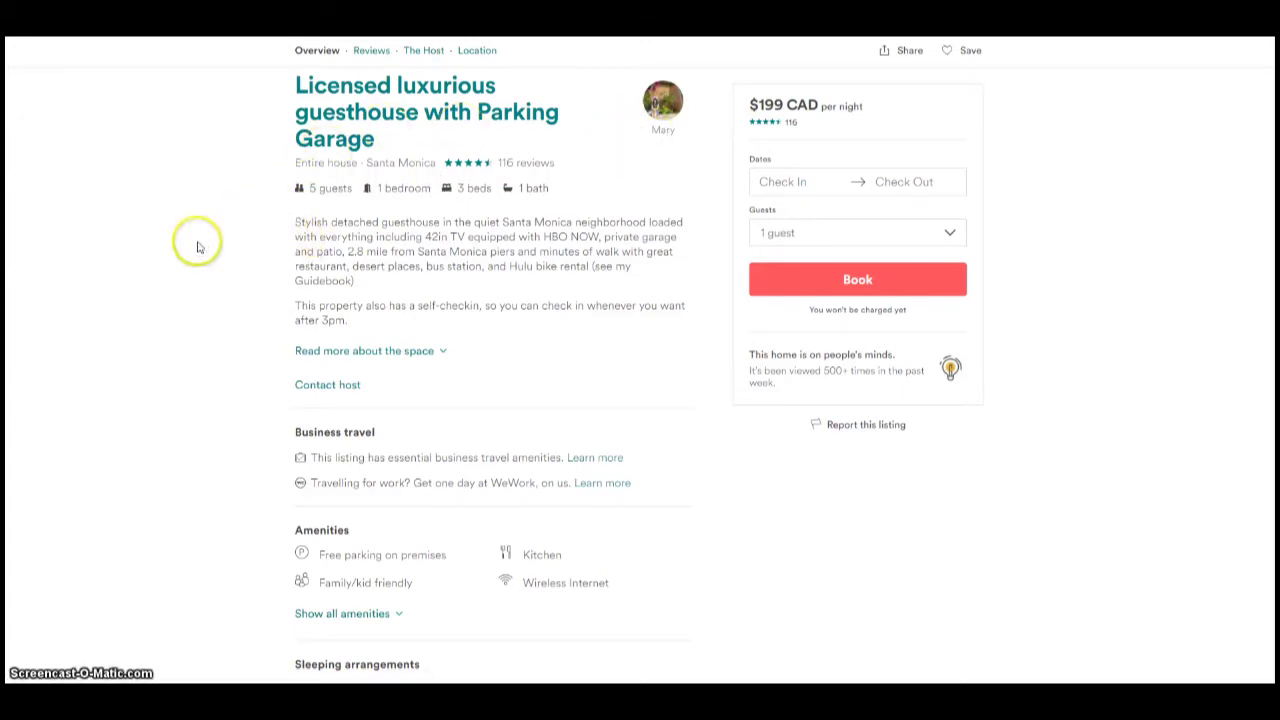
# Read the guesthouse description, including its neighborhood, TV equipment, distance from the Santa Monica piers and self-checkin details.
pyautogui.moveTo(292, 222); pyautogui.dragTo(396, 327)
pyautogui.click(400, 322)
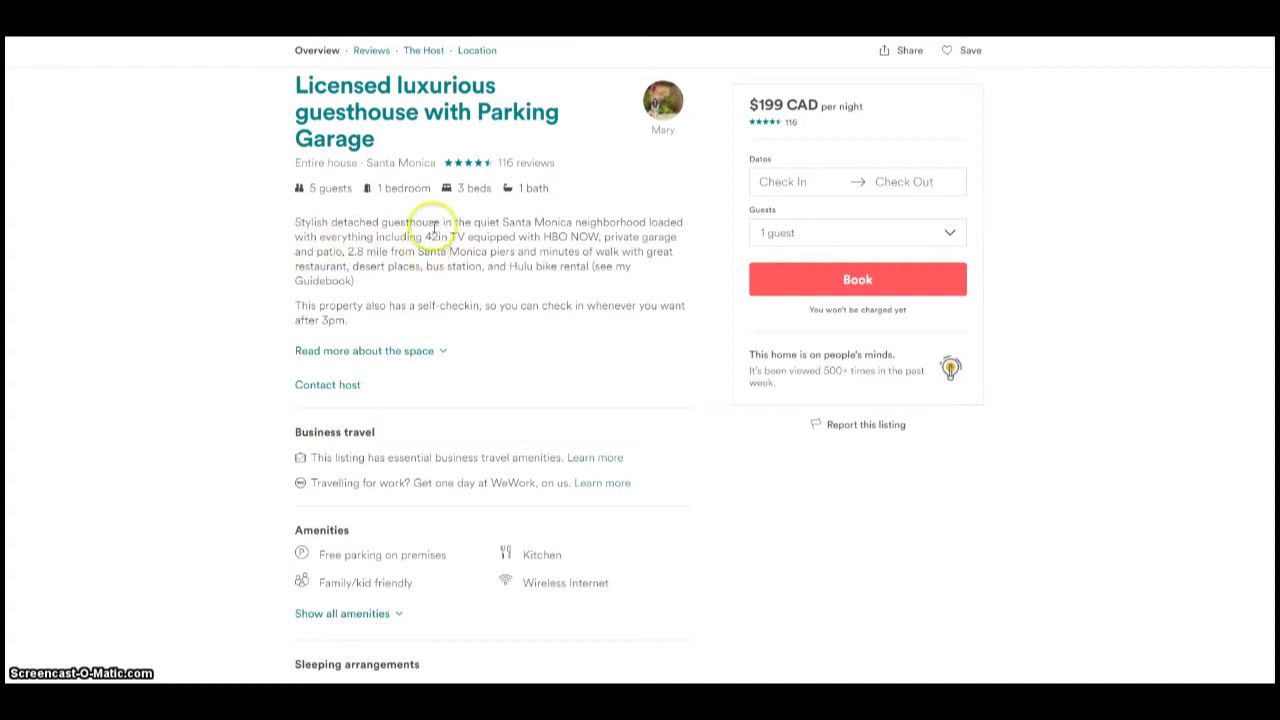
pyautogui.moveTo(590, 222); pyautogui.dragTo(683, 222)
pyautogui.click(371, 240)
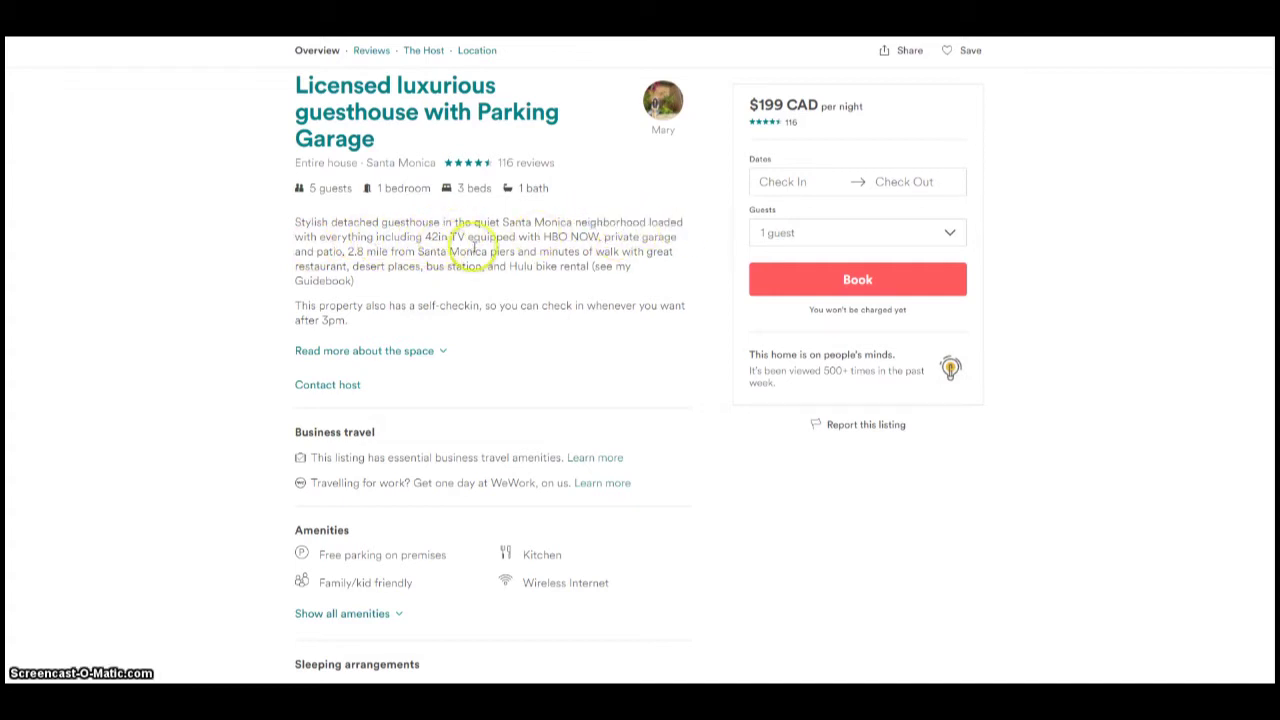
pyautogui.moveTo(438, 238); pyautogui.dragTo(580, 238)
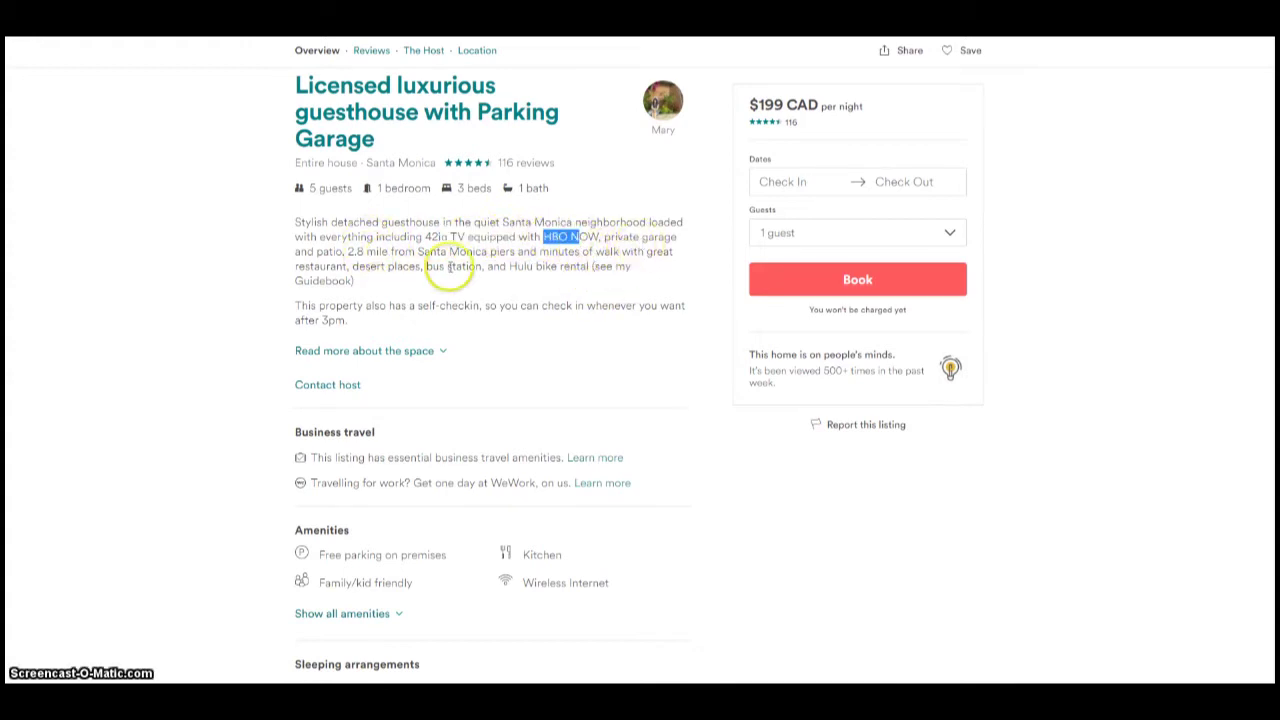
pyautogui.moveTo(418, 251); pyautogui.dragTo(606, 262)
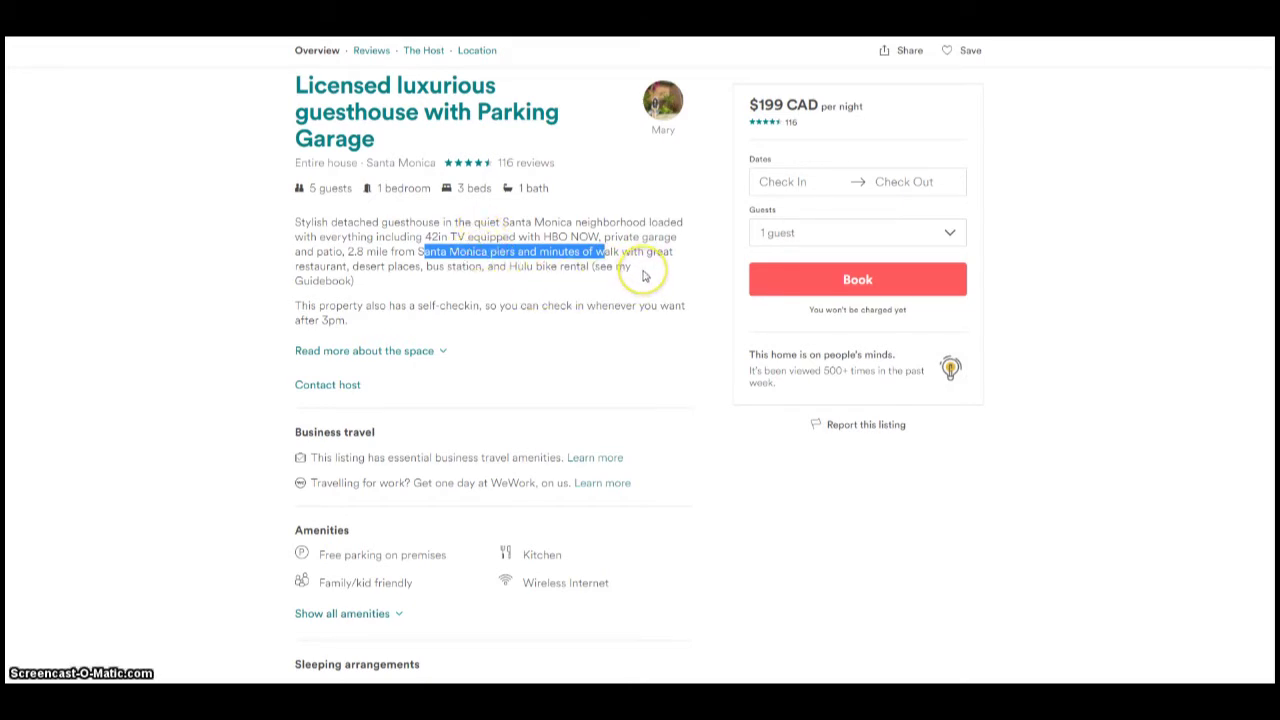
pyautogui.click(418, 303)
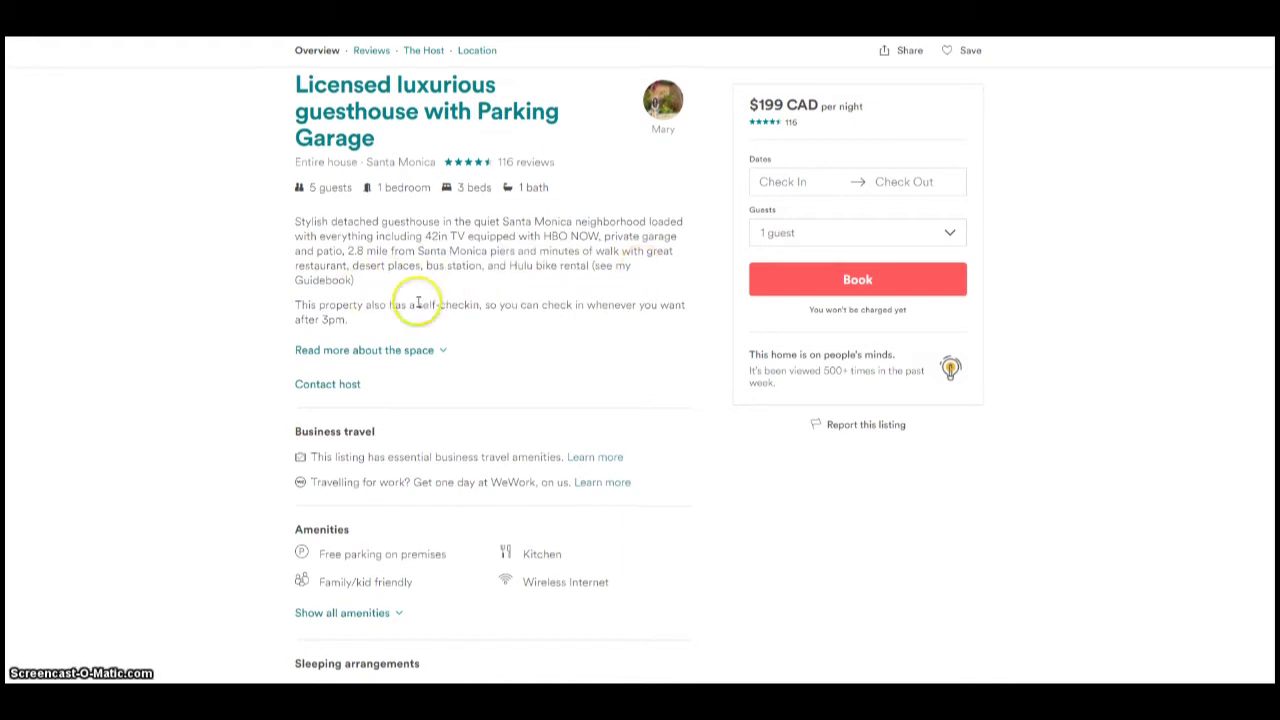
pyautogui.scroll(-1, 418, 303)
pyautogui.moveTo(295, 238); pyautogui.dragTo(486, 246)
pyautogui.click(512, 264)
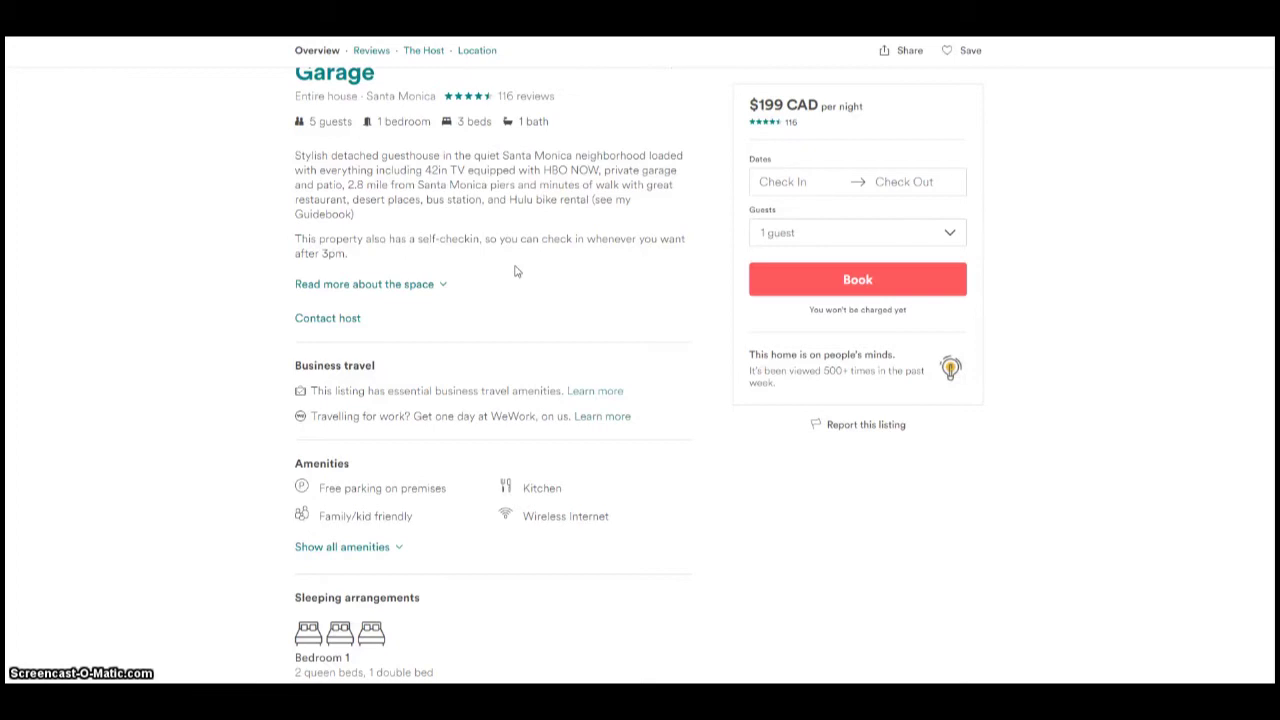
# Review the business travel section and expand the listing's full amenities.
pyautogui.scroll(-2, 420, 305)
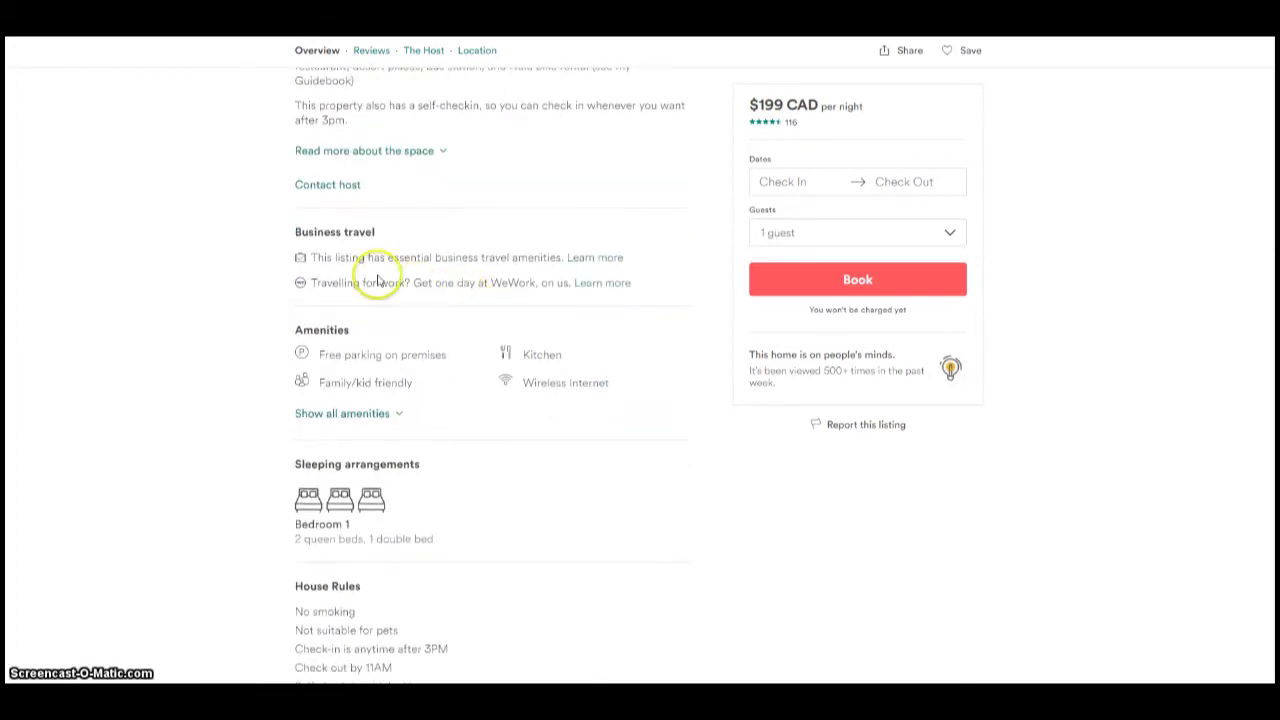
pyautogui.scroll(-2, 274, 240)
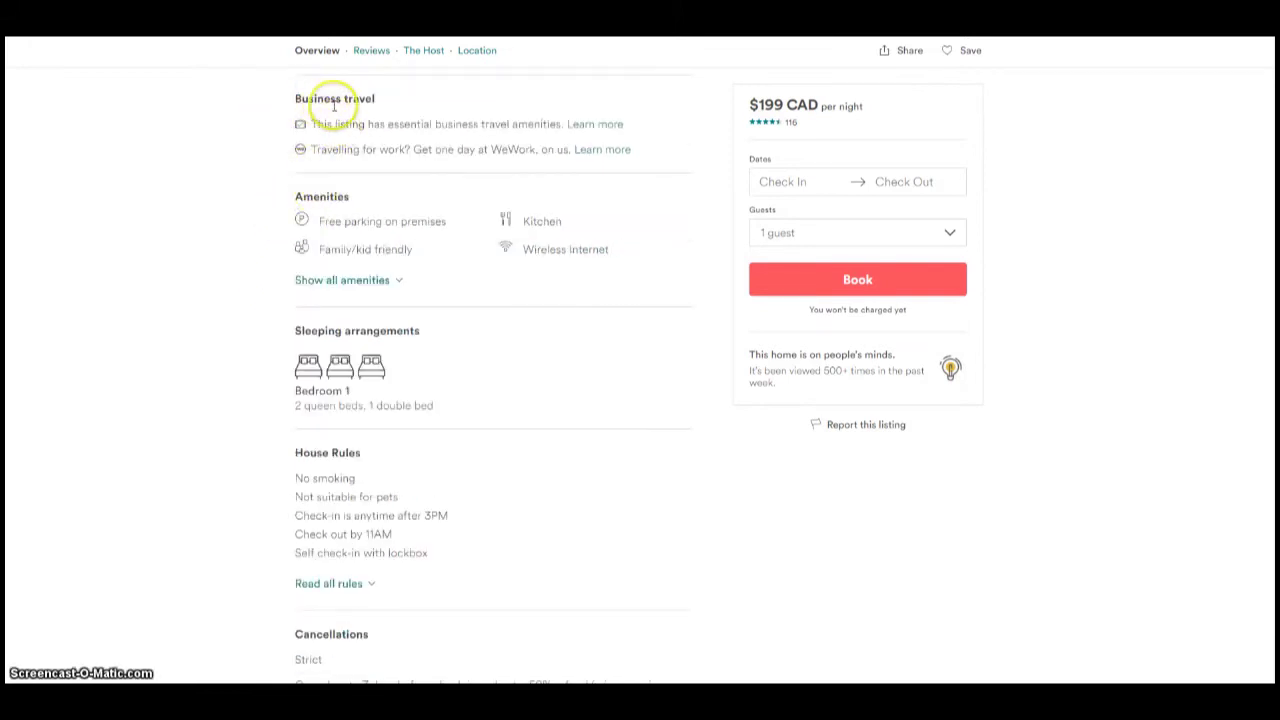
pyautogui.scroll(-1, 277, 157)
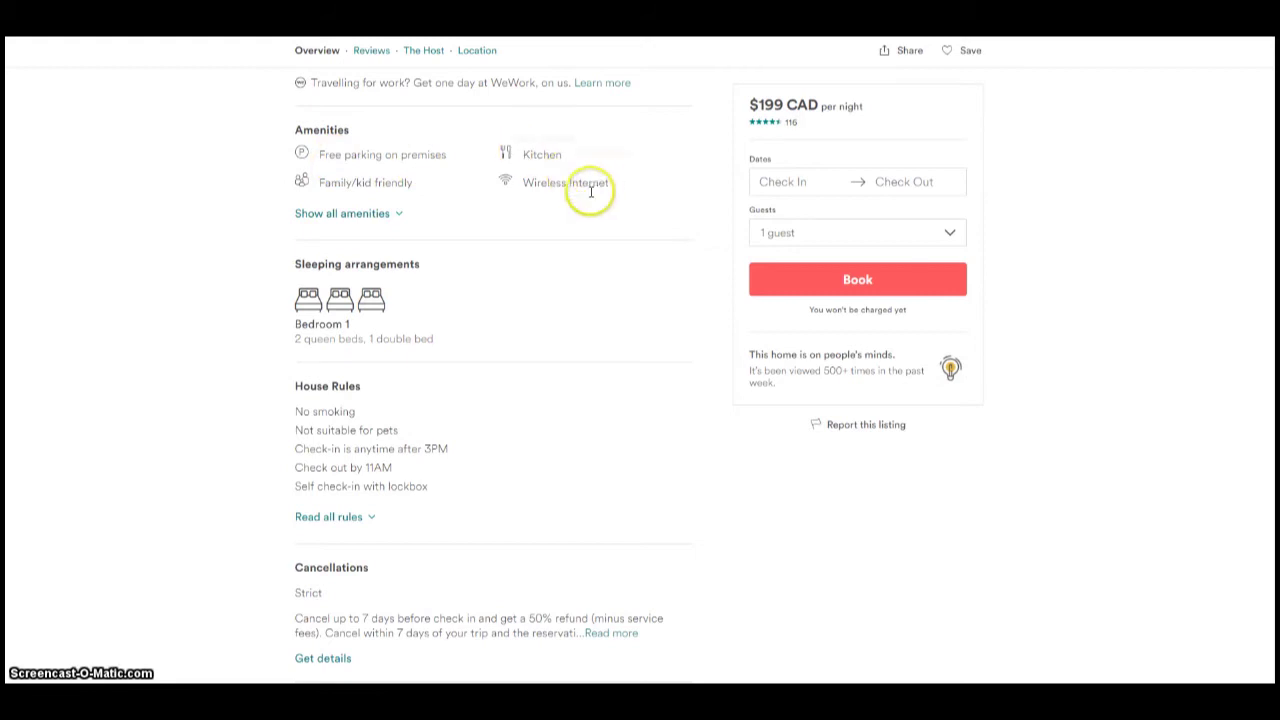
pyautogui.click(394, 215)
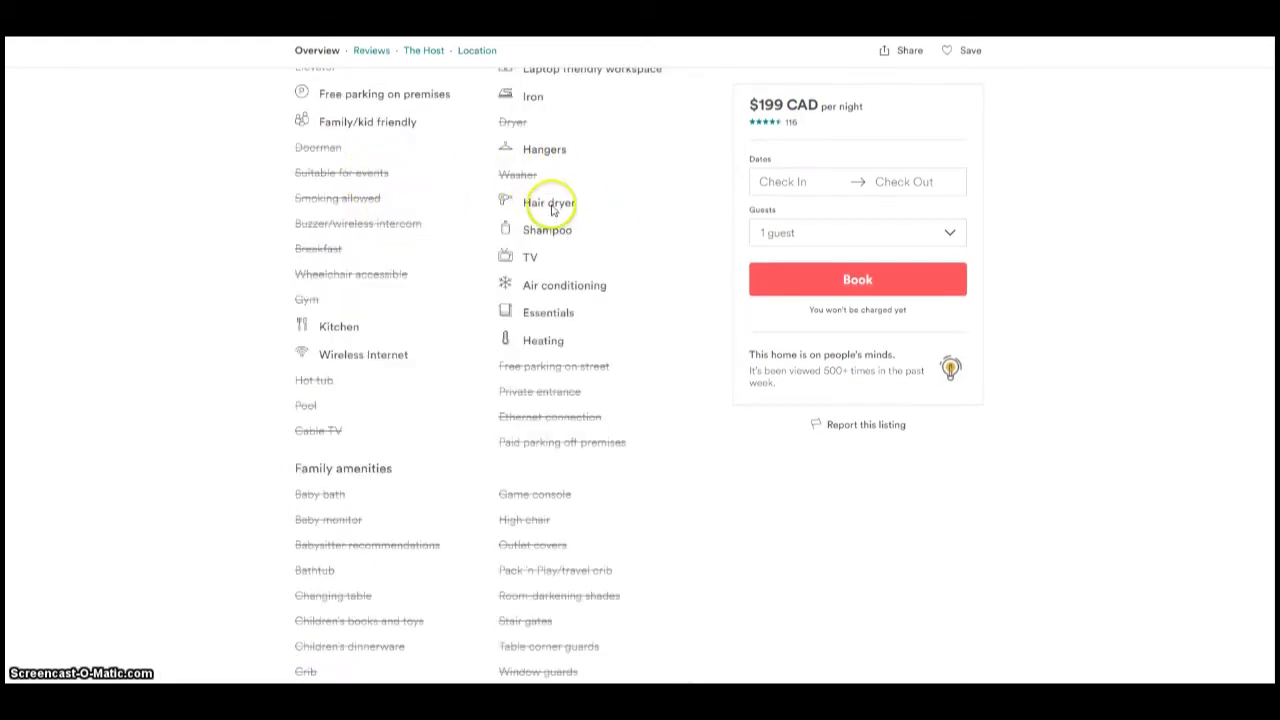
# Examine the listing's amenities for hair dryer, shampoo, TV, air conditioning, essentials and heating.
pyautogui.tripleClick(597, 213)
pyautogui.click(596, 212)
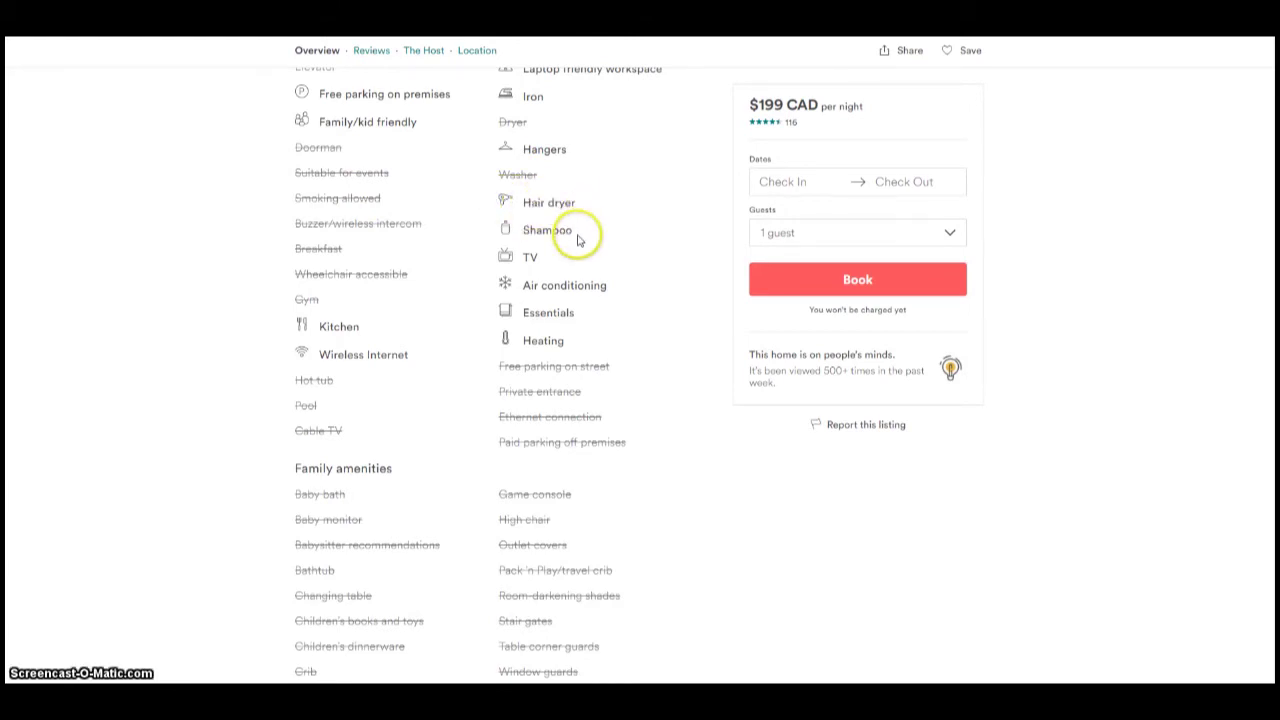
pyautogui.moveTo(497, 229); pyautogui.dragTo(571, 251)
pyautogui.click(574, 254)
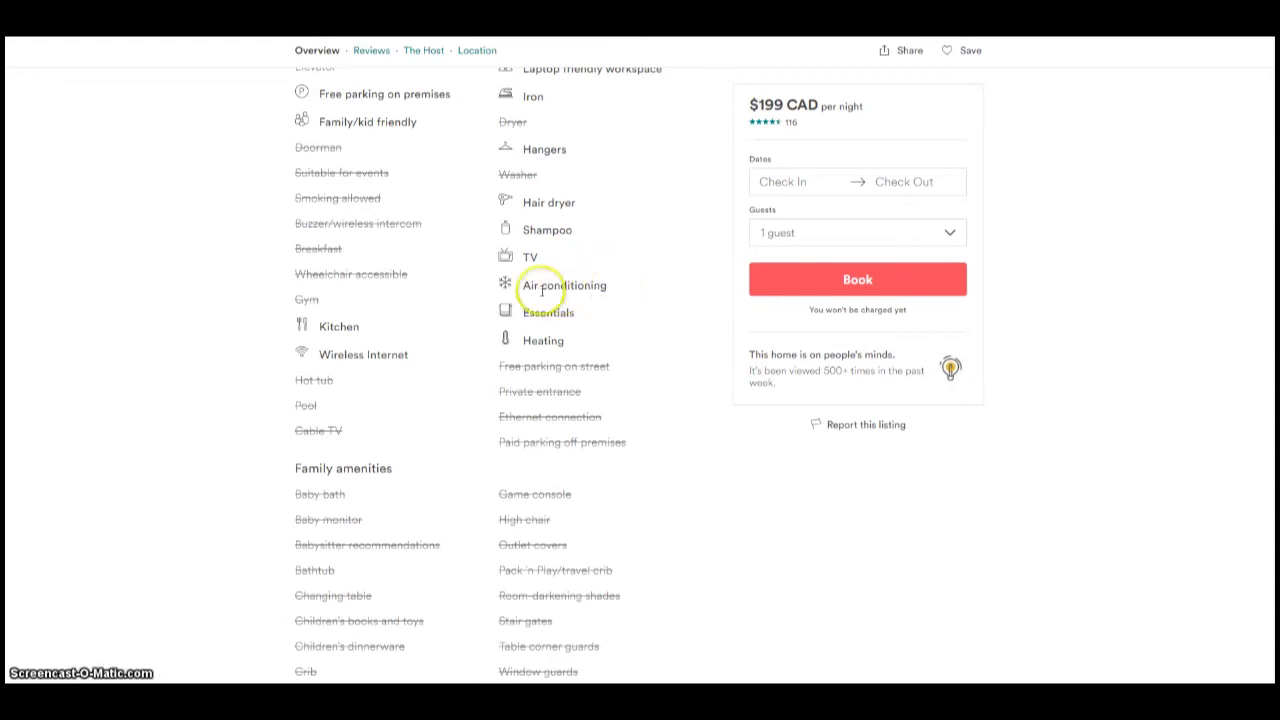
pyautogui.tripleClick(563, 285)
pyautogui.click(629, 287)
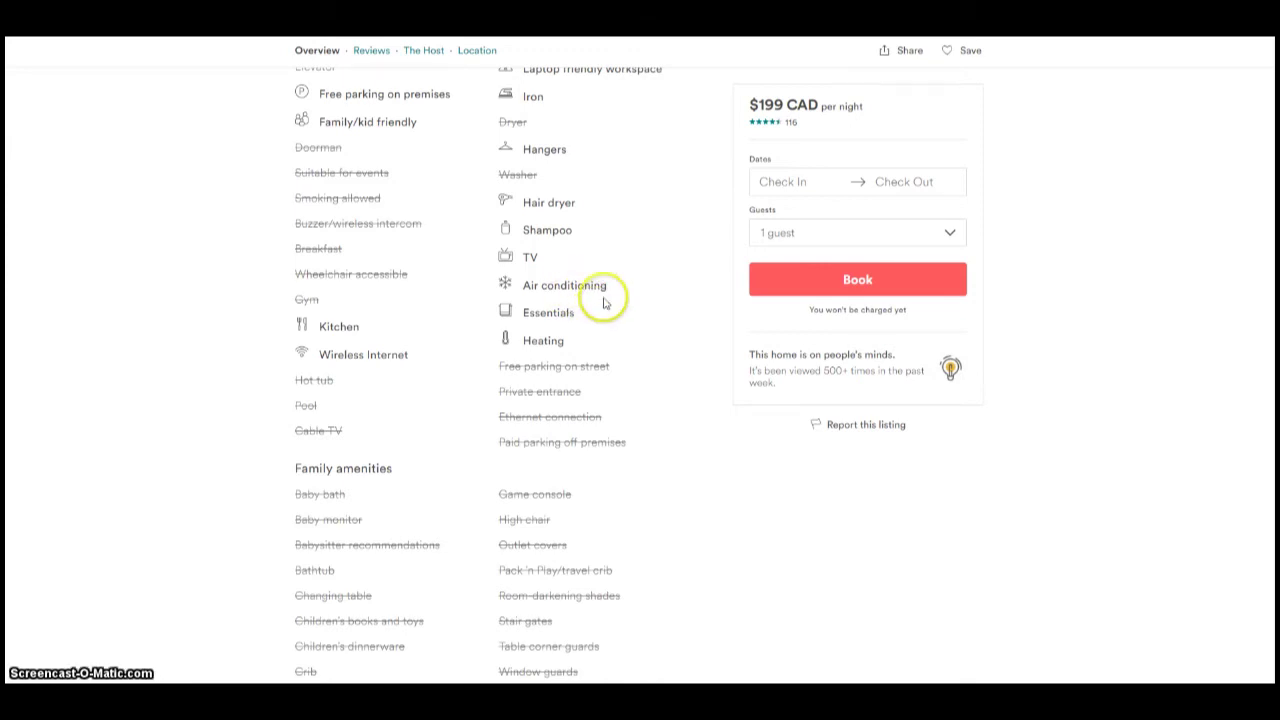
pyautogui.scroll(-2, 603, 302)
pyautogui.moveTo(586, 180); pyautogui.dragTo(514, 177)
pyautogui.click(606, 195)
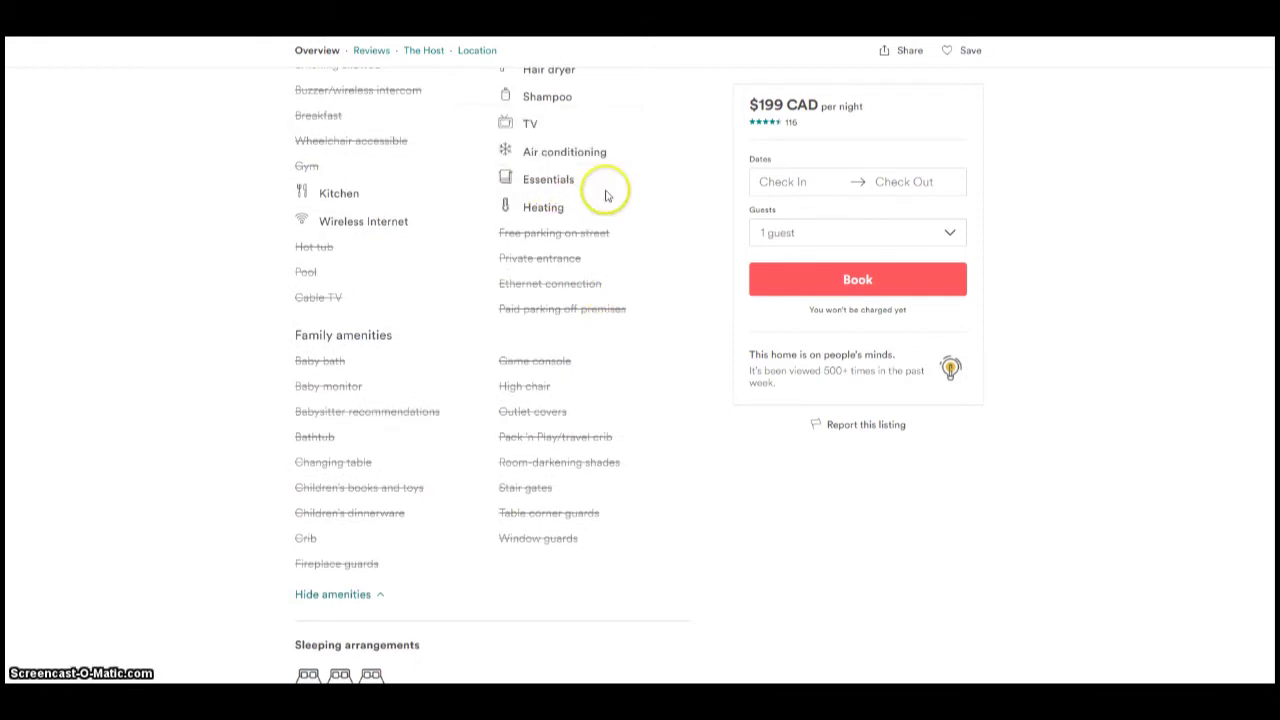
pyautogui.click(606, 190)
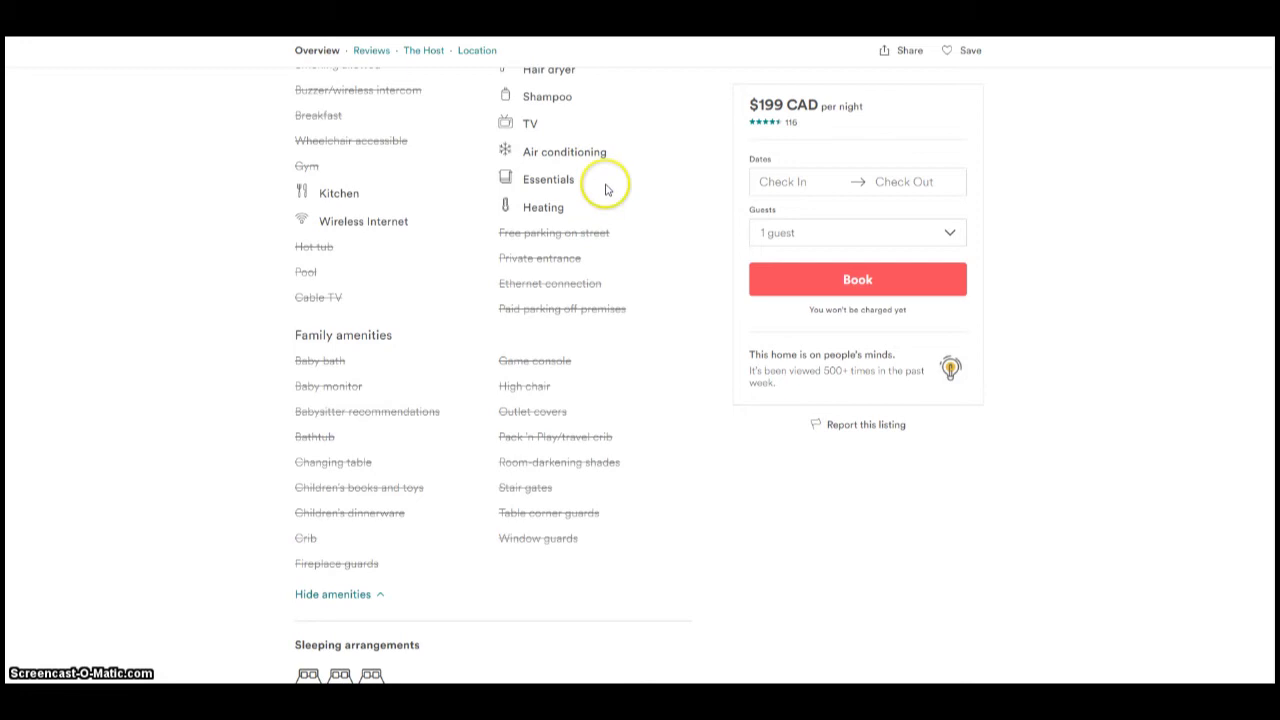
pyautogui.click(605, 185)
pyautogui.click(552, 206)
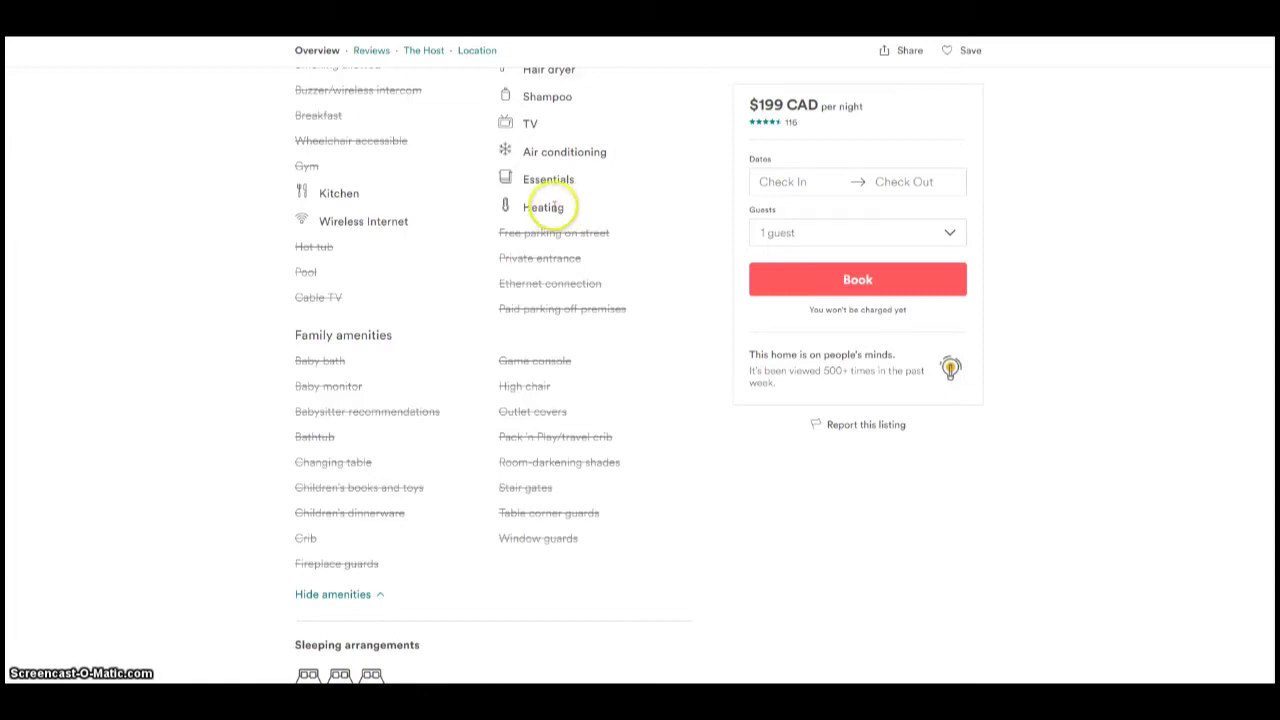
# Review the family amenities, sleeping arrangements and house rules of the guesthouse.
pyautogui.scroll(-1, 206, 274)
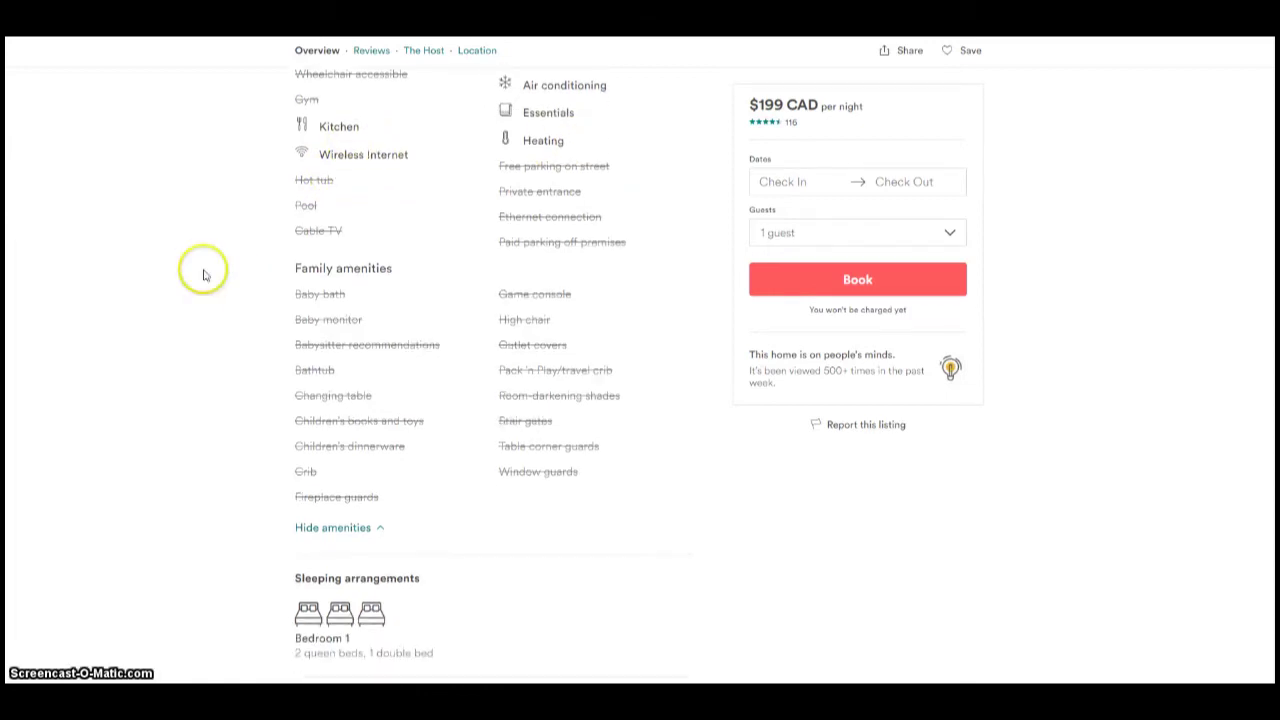
pyautogui.scroll(-2, 193, 242)
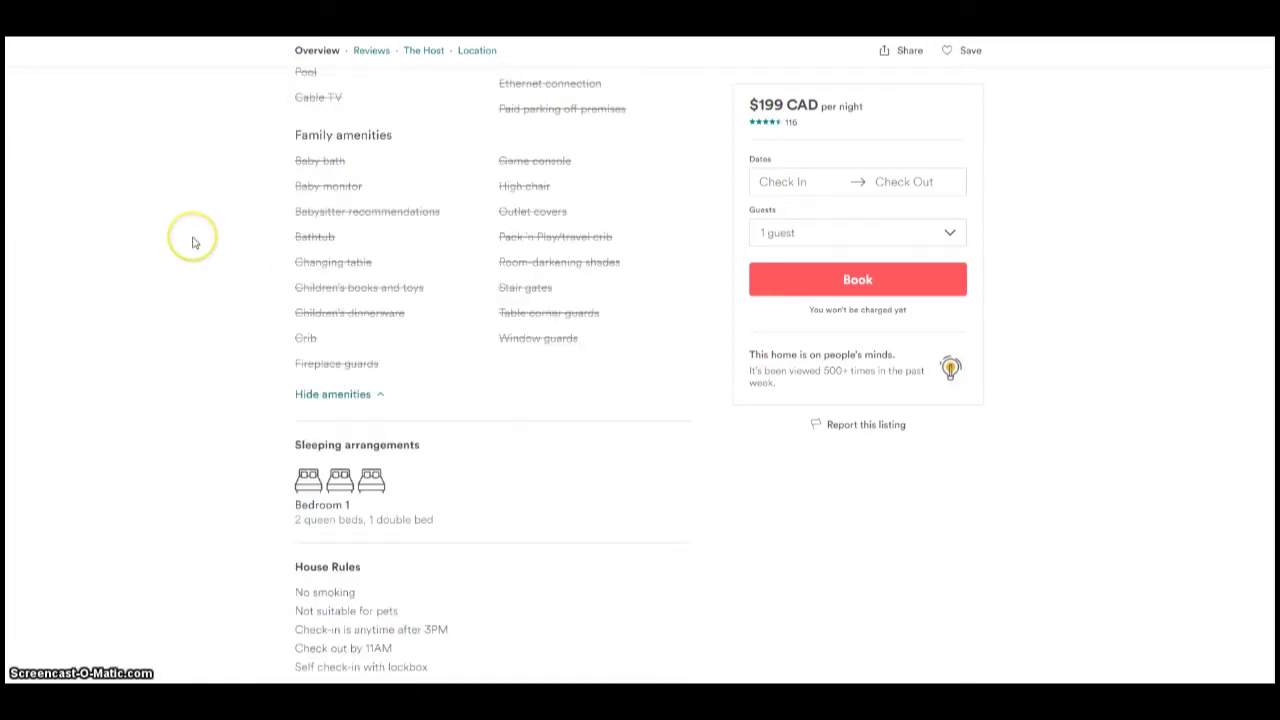
pyautogui.scroll(-2, 194, 241)
pyautogui.scroll(-1, 236, 304)
pyautogui.scroll(-1, 233, 305)
pyautogui.scroll(-1, 236, 305)
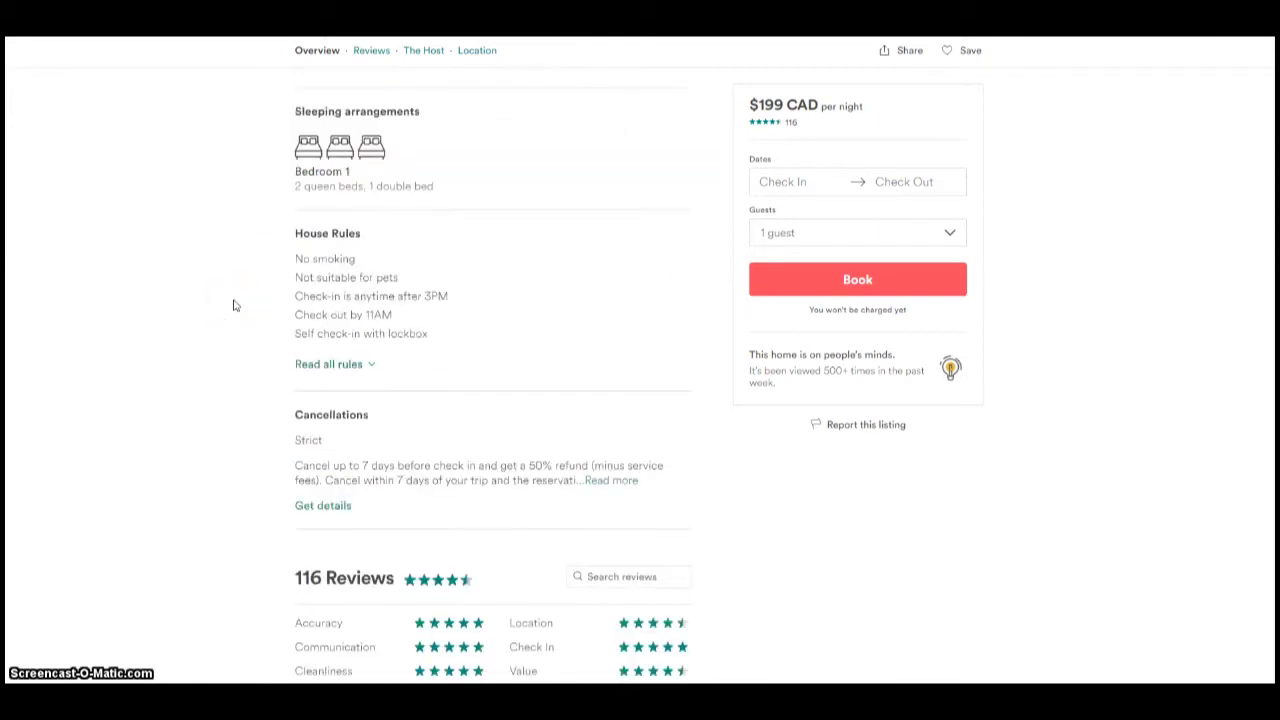
pyautogui.click(230, 278)
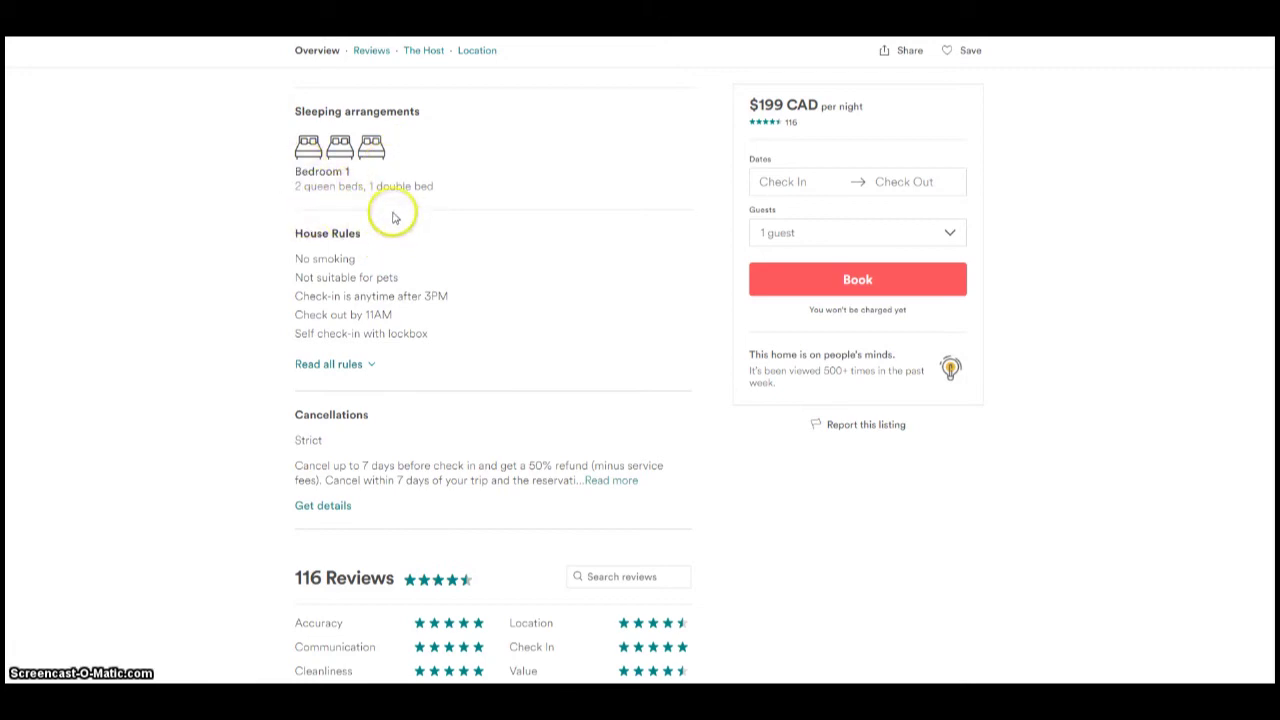
pyautogui.scroll(-1, 566, 208)
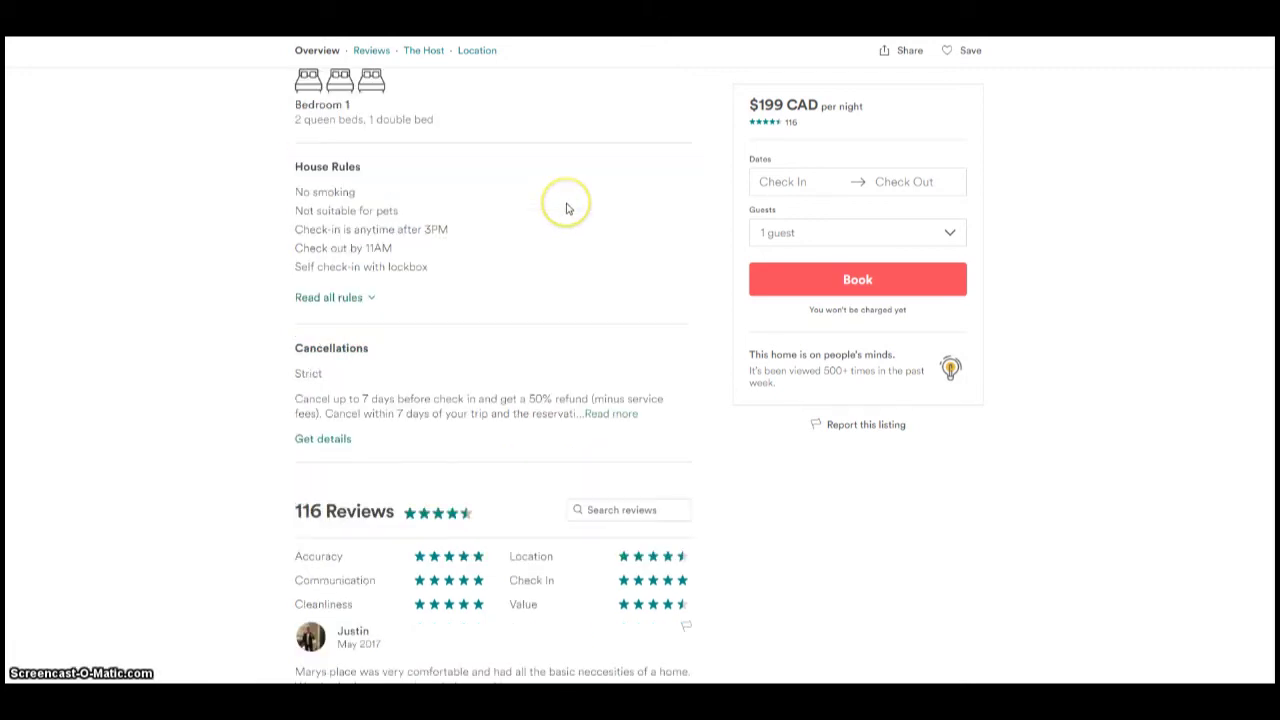
pyautogui.scroll(-1, 566, 206)
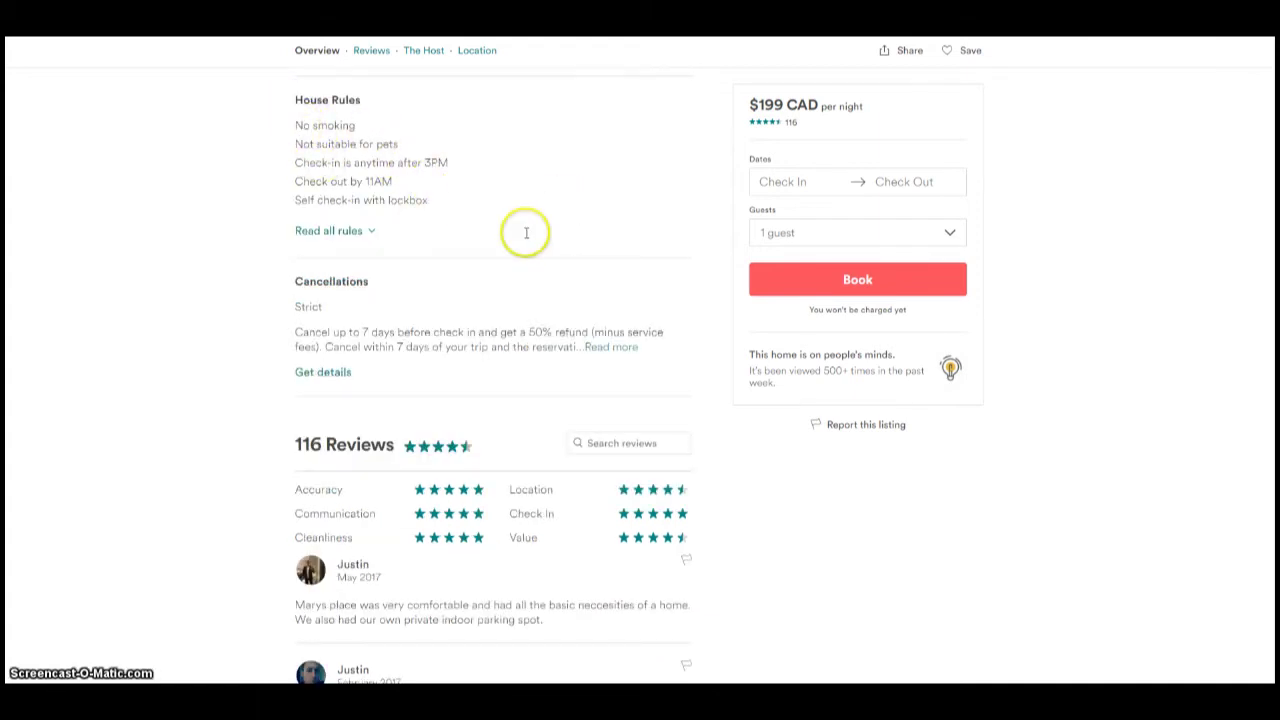
# Read the listing's cancellation policy, including its refund conditions before check-in.
pyautogui.scroll(-3, 525, 235)
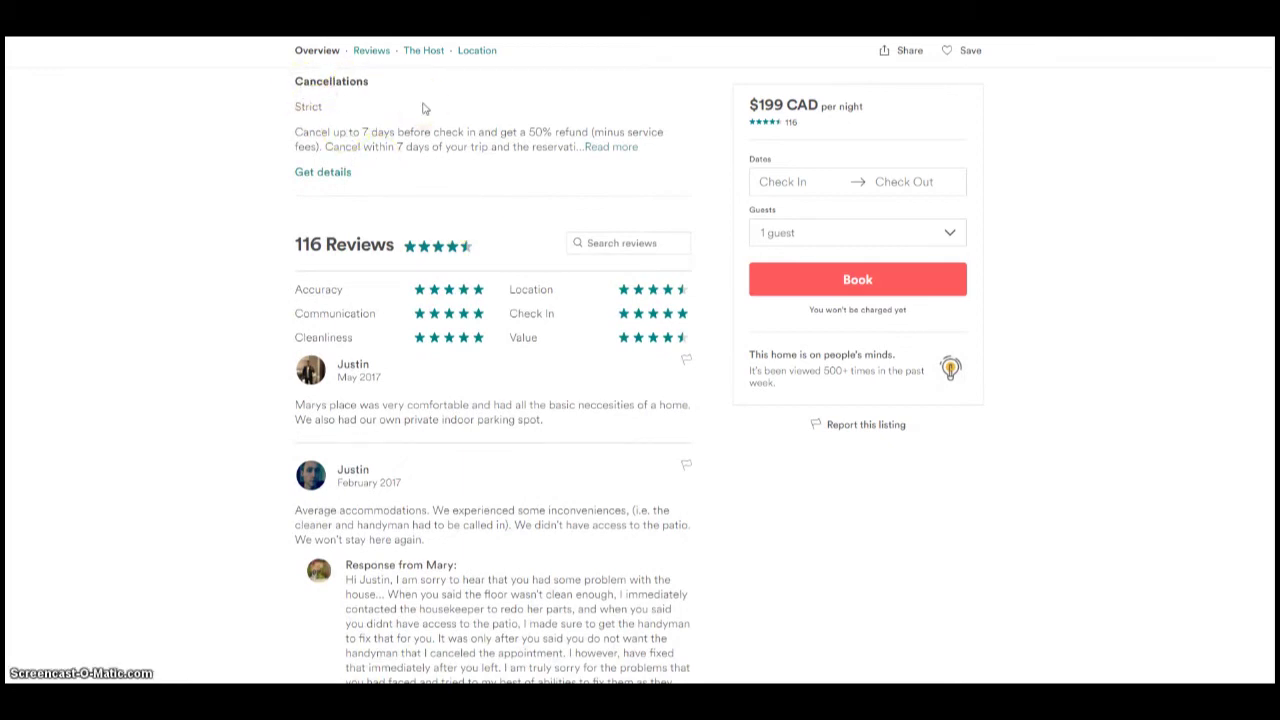
pyautogui.doubleClick(372, 84)
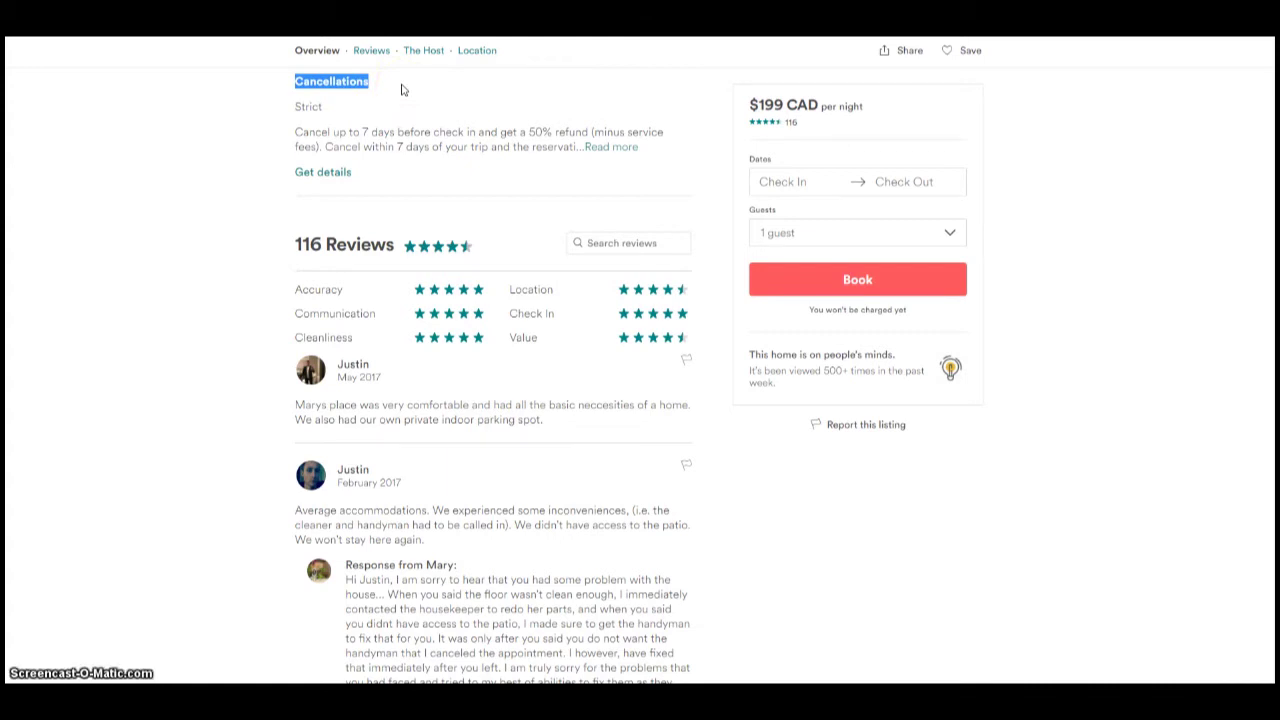
pyautogui.moveTo(302, 132); pyautogui.dragTo(447, 133)
pyautogui.click(528, 143)
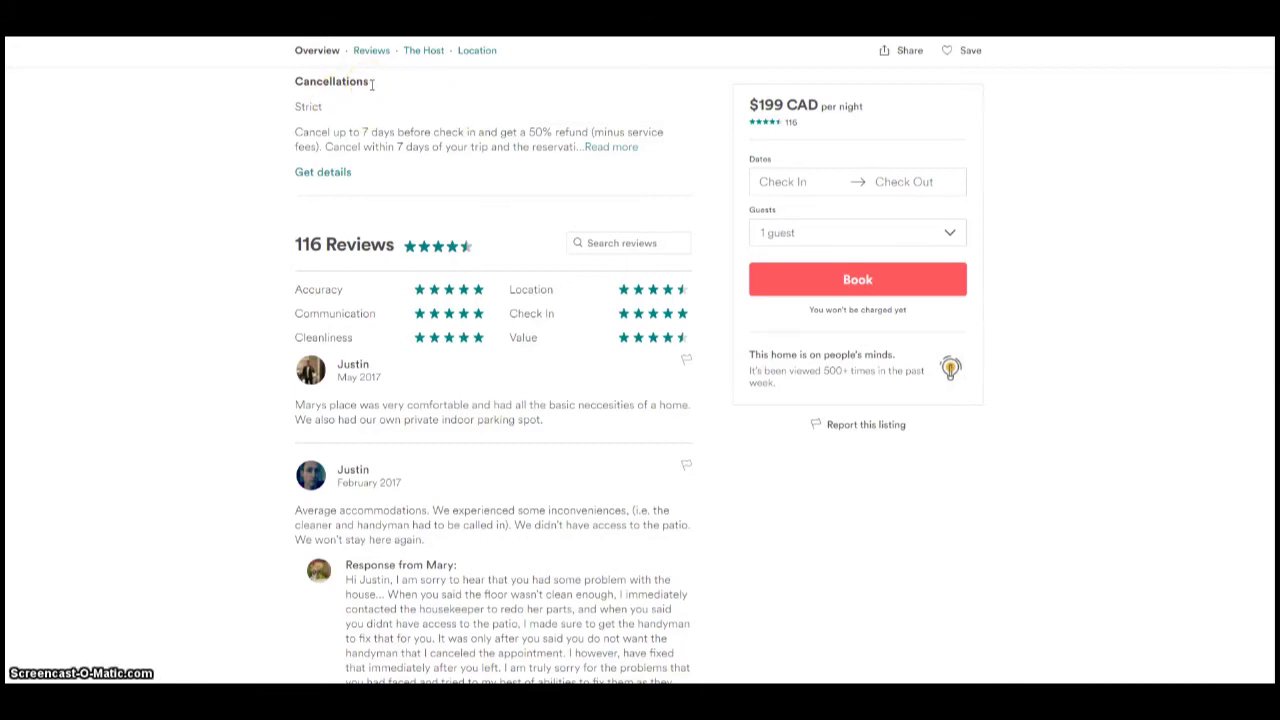
# Read the February 2017 guest review about inconveniences and the host's response to it.
pyautogui.scroll(-2, 414, 163)
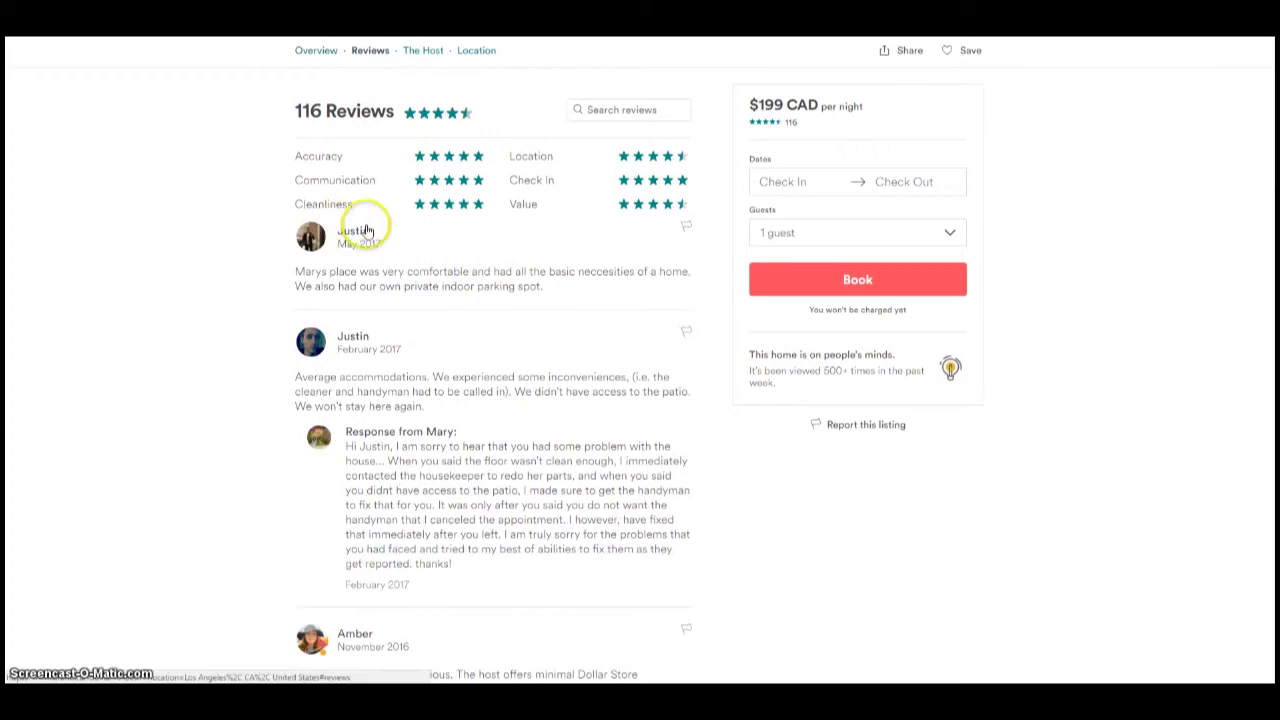
pyautogui.scroll(-2, 366, 230)
pyautogui.moveTo(298, 240); pyautogui.dragTo(465, 281)
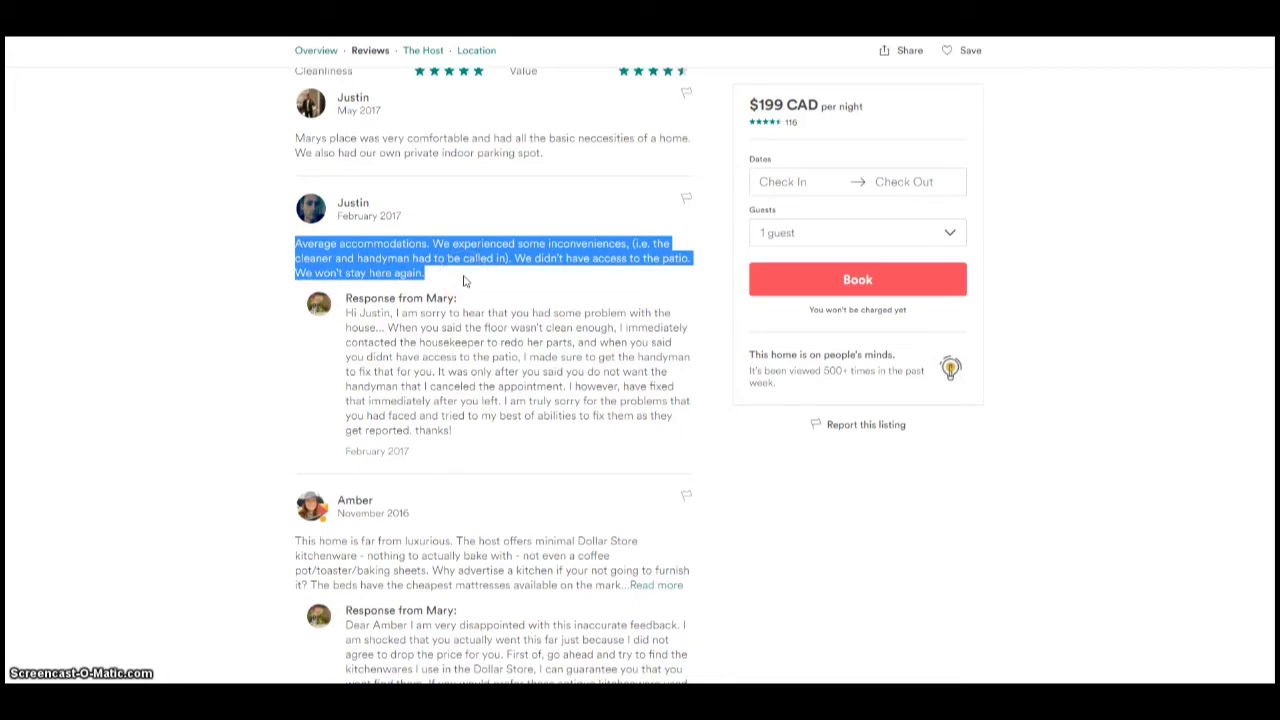
pyautogui.moveTo(345, 310); pyautogui.dragTo(519, 431)
pyautogui.click(519, 431)
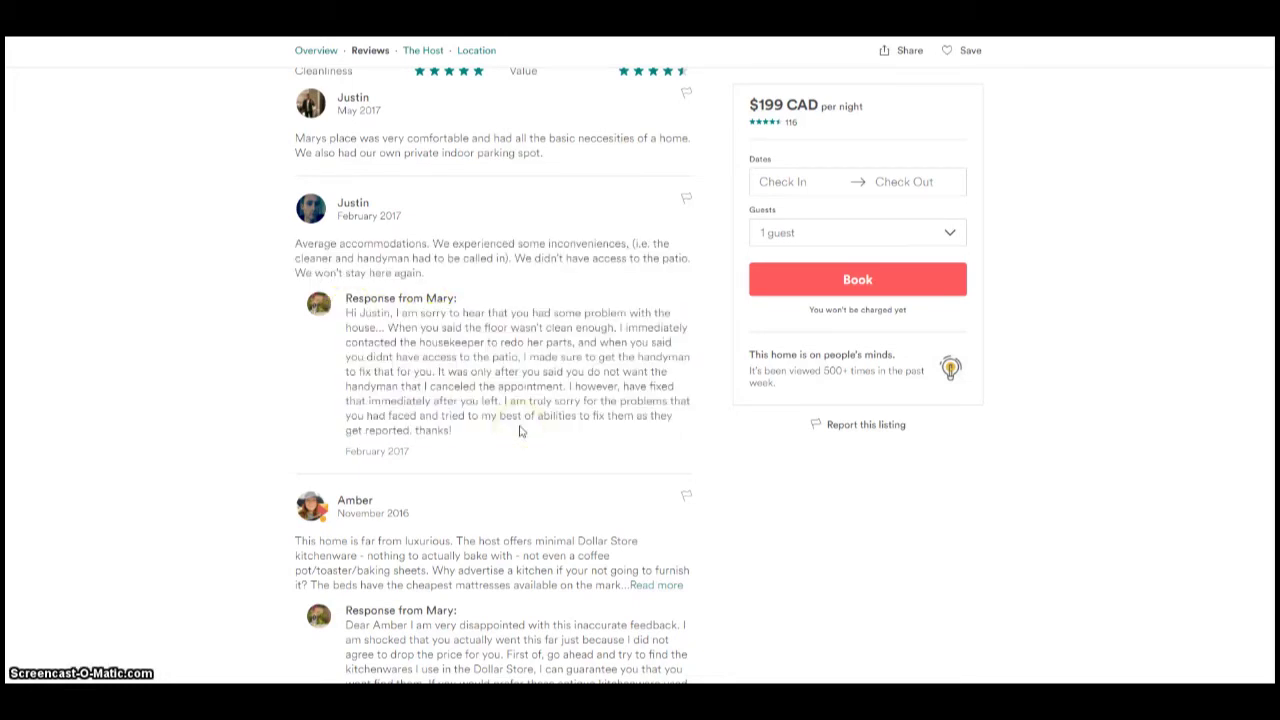
pyautogui.moveTo(358, 314); pyautogui.dragTo(552, 329)
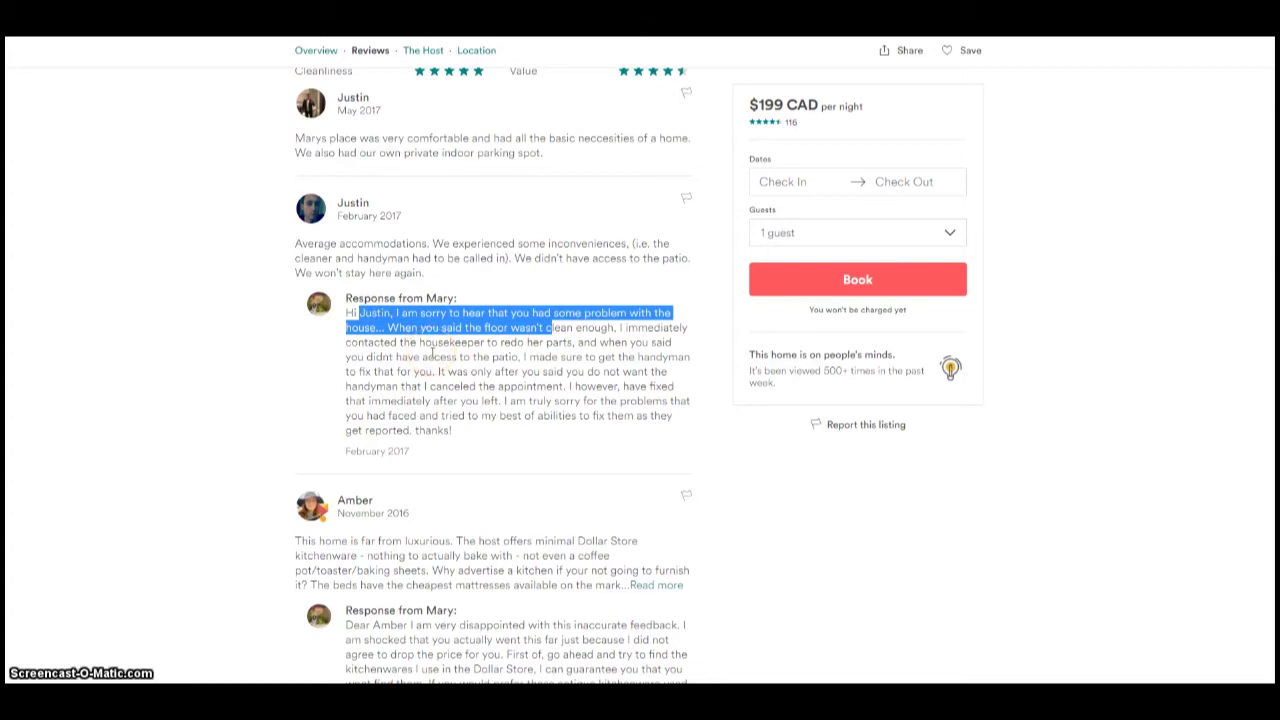
pyautogui.click(443, 429)
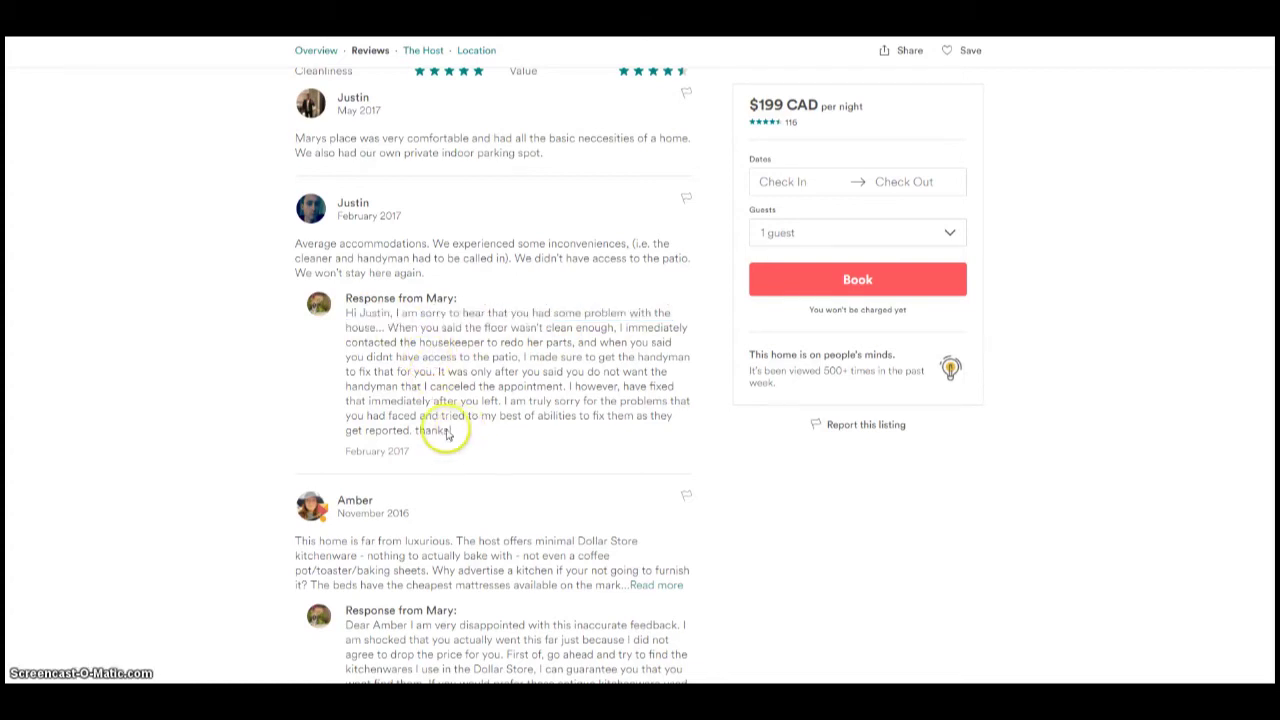
pyautogui.moveTo(455, 432)
pyautogui.mouseDown()
pyautogui.moveTo(352, 314)
pyautogui.moveTo(441, 361)
pyautogui.moveTo(466, 430)
pyautogui.mouseUp()
pyautogui.click(369, 323)
pyautogui.click(440, 411)
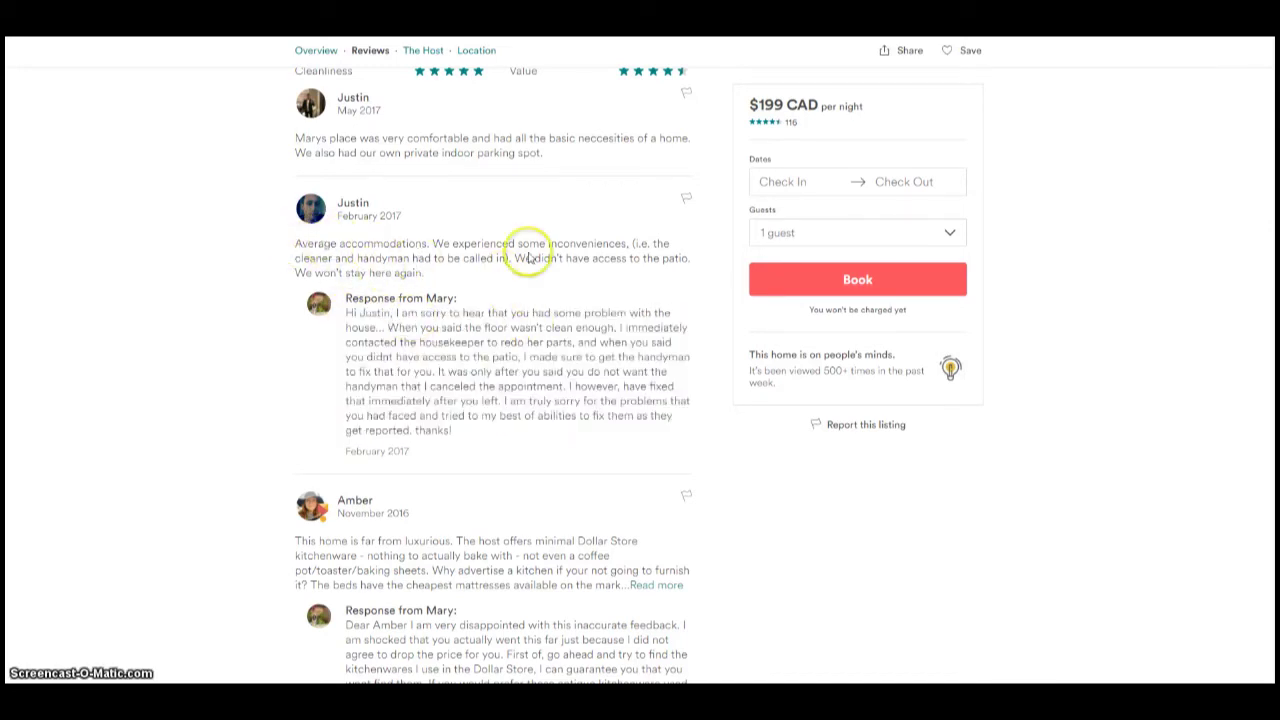
# Read the host's reply to the November 2016 review, browse the remaining guest reviews and return to the rating summary.
pyautogui.scroll(-3, 535, 253)
pyautogui.scroll(-2, 450, 250)
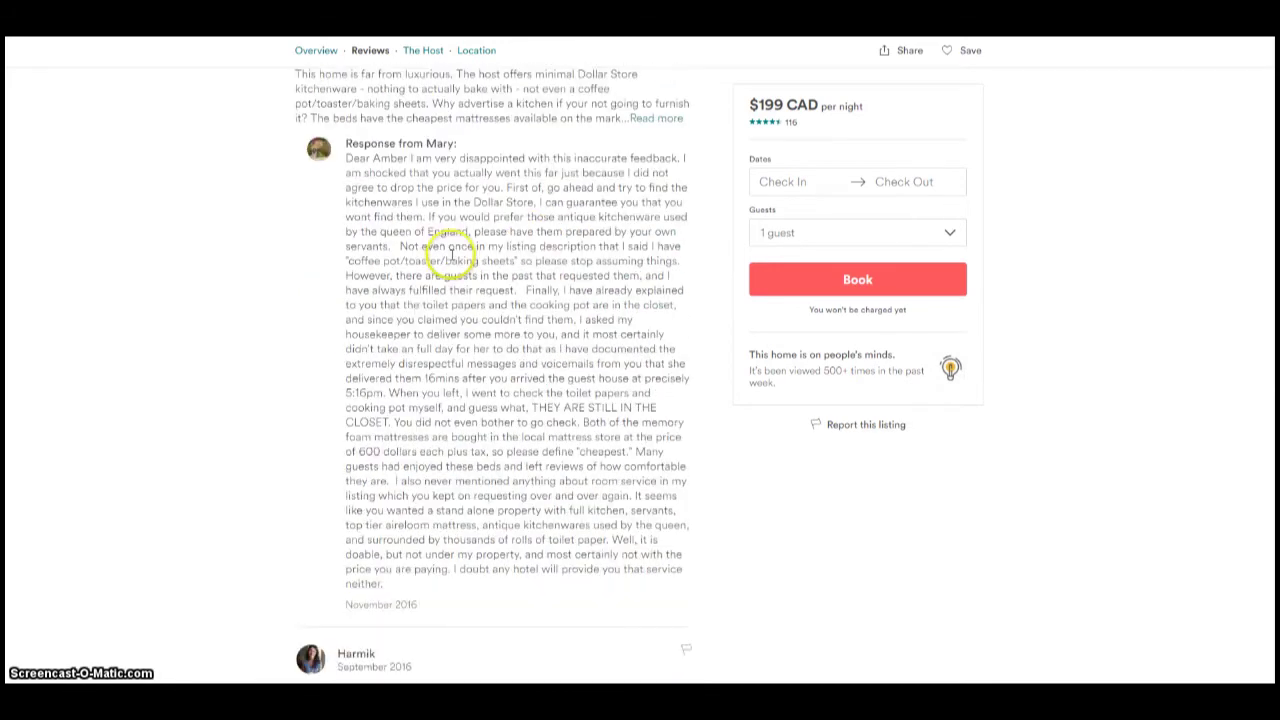
pyautogui.scroll(1, 360, 187)
pyautogui.moveTo(348, 158); pyautogui.dragTo(588, 316)
pyautogui.click(597, 318)
pyautogui.scroll(-3, 597, 318)
pyautogui.scroll(-2, 596, 320)
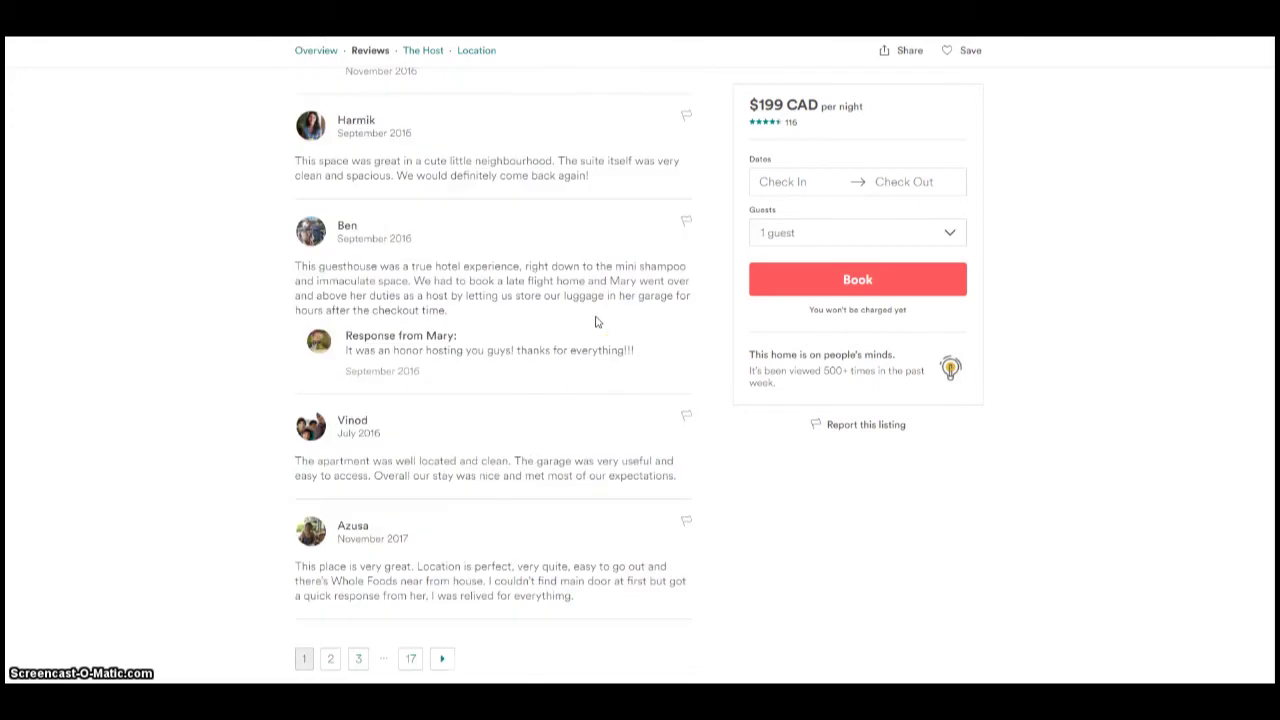
pyautogui.scroll(10, 595, 320)
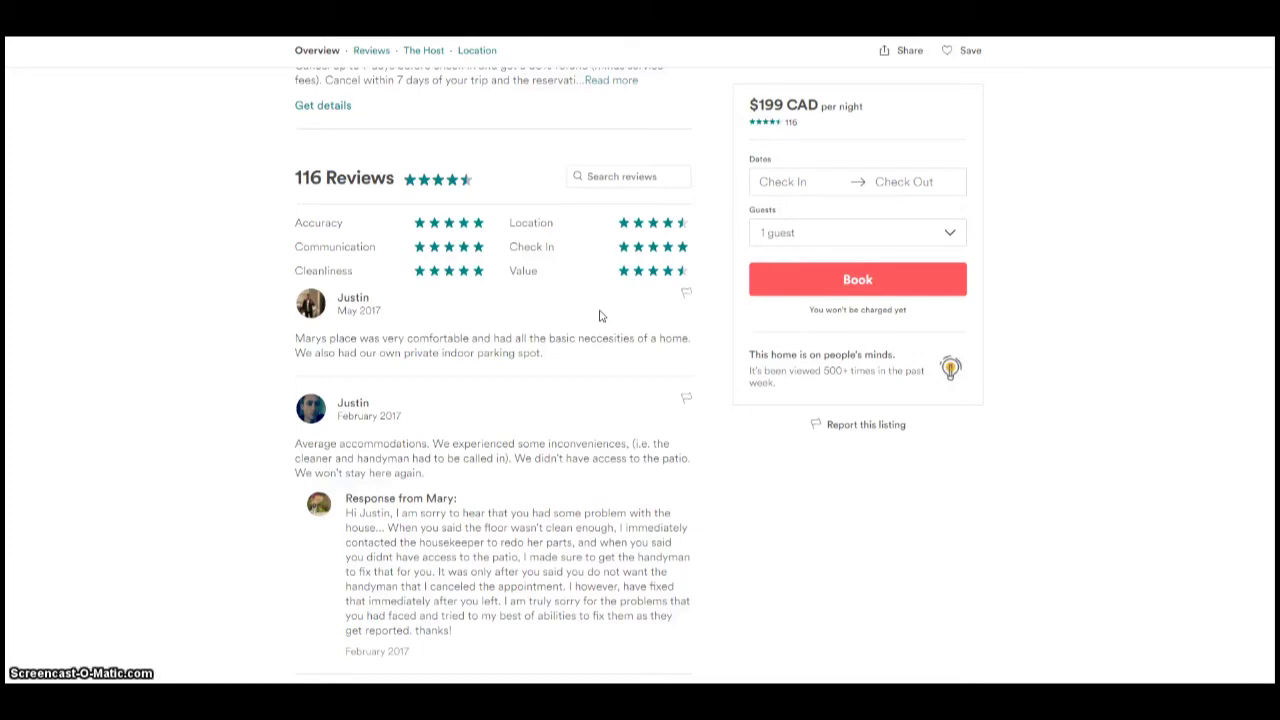
pyautogui.scroll(-1, 63, 196)
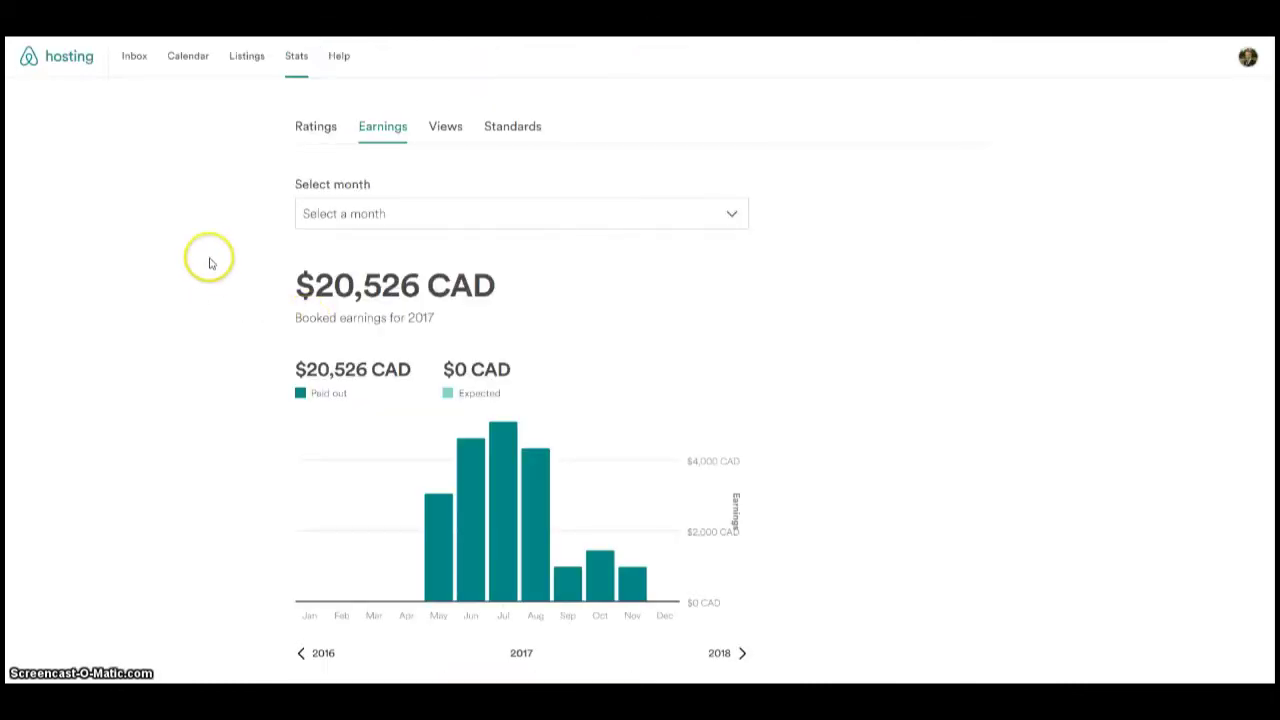
# Examine the 2017 booked earnings chart and the yearly details beneath it in the hosting stats.
pyautogui.scroll(-1, 208, 259)
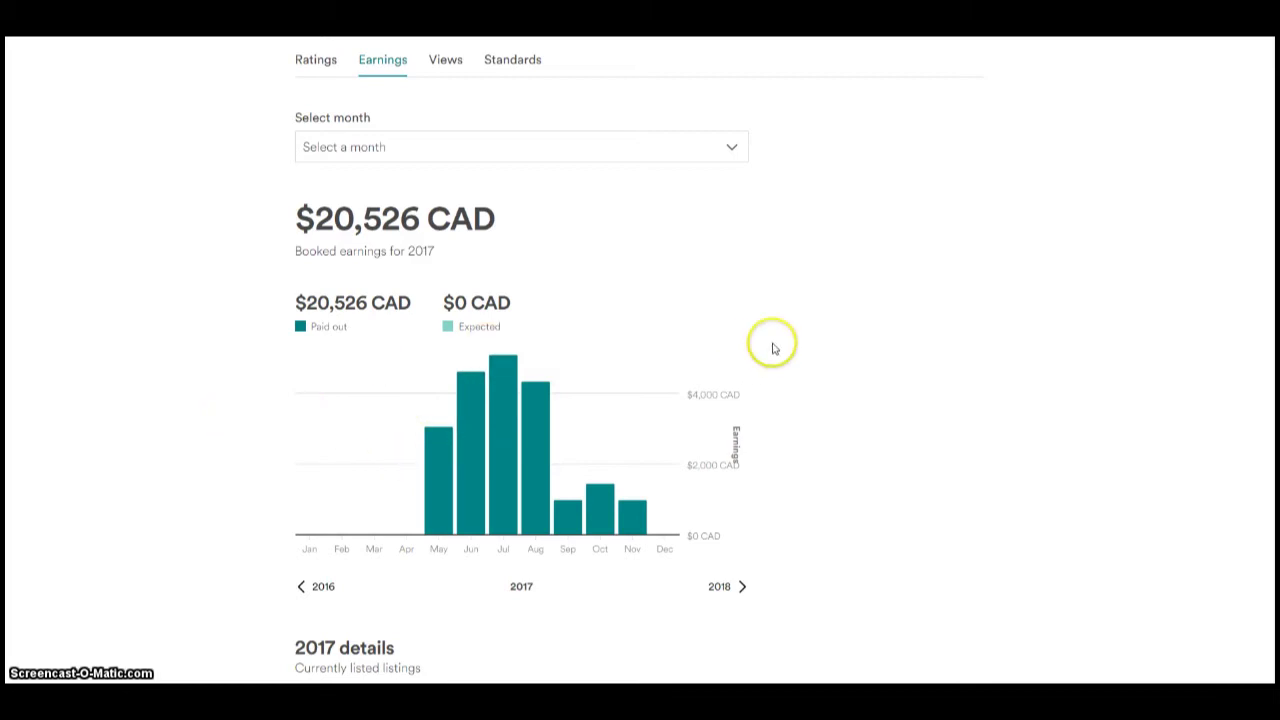
pyautogui.scroll(-2, 775, 345)
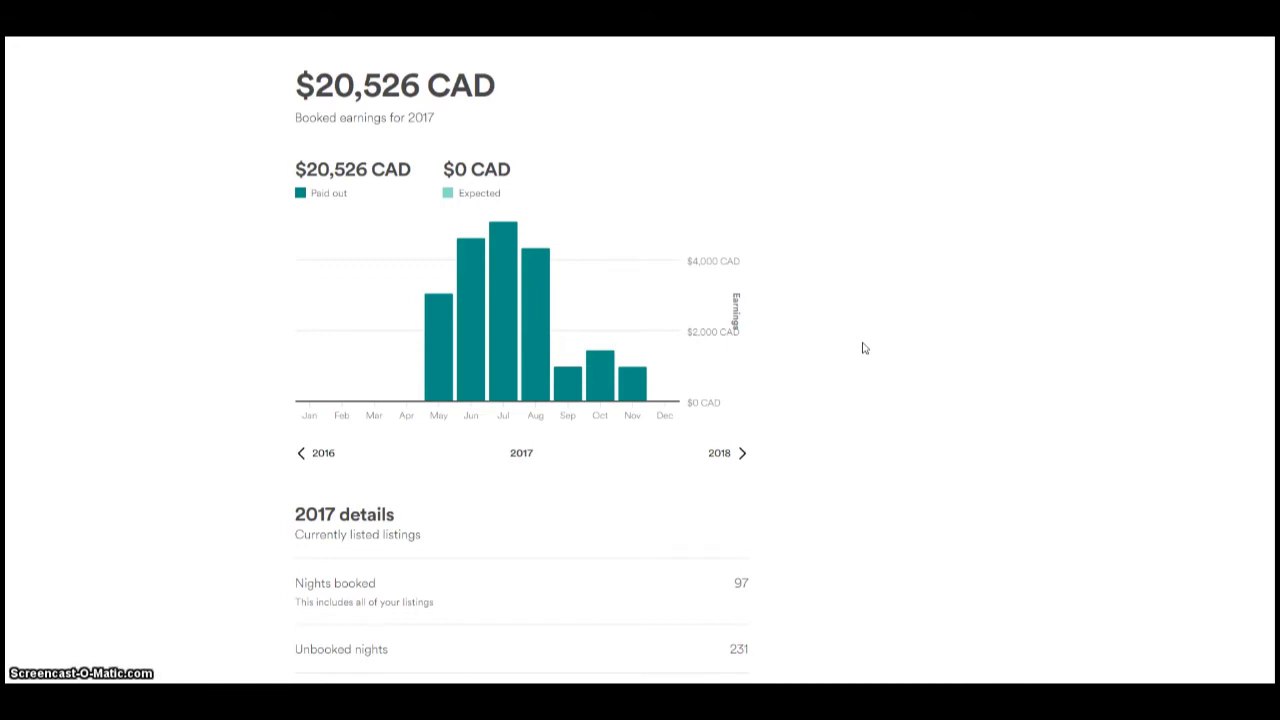
pyautogui.scroll(-2, 865, 348)
pyautogui.scroll(-2, 866, 351)
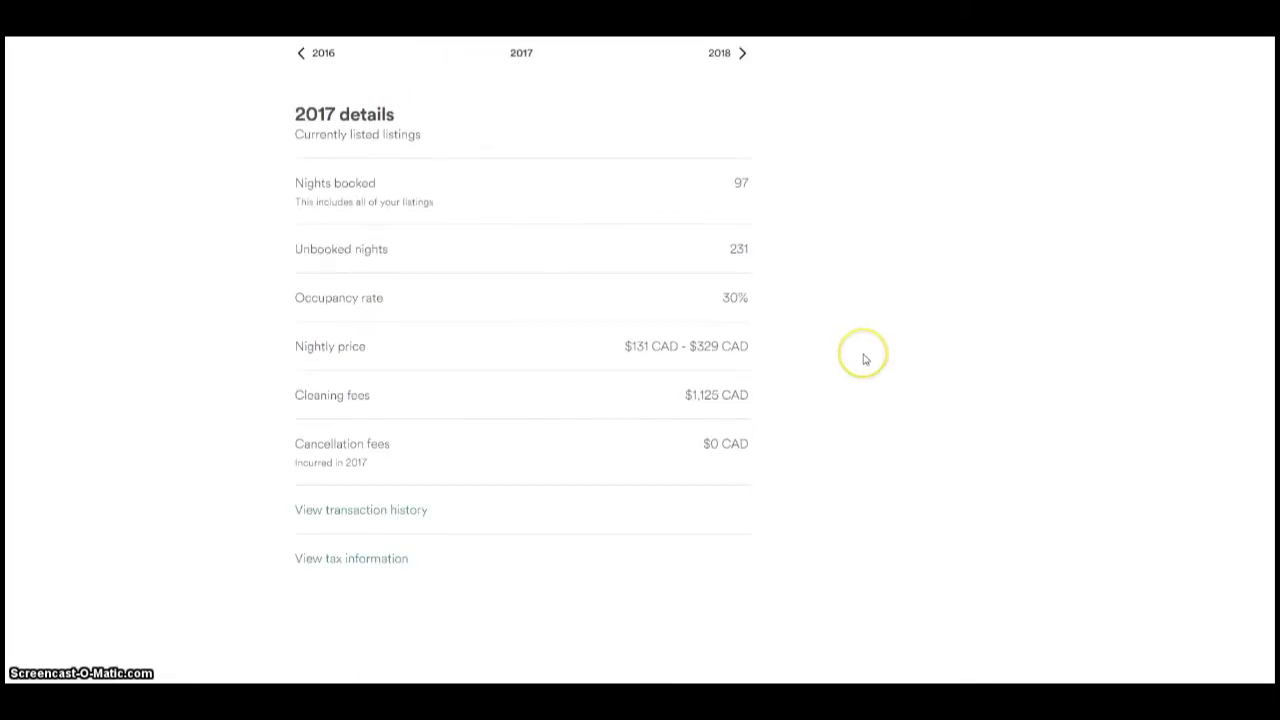
pyautogui.scroll(3, 865, 355)
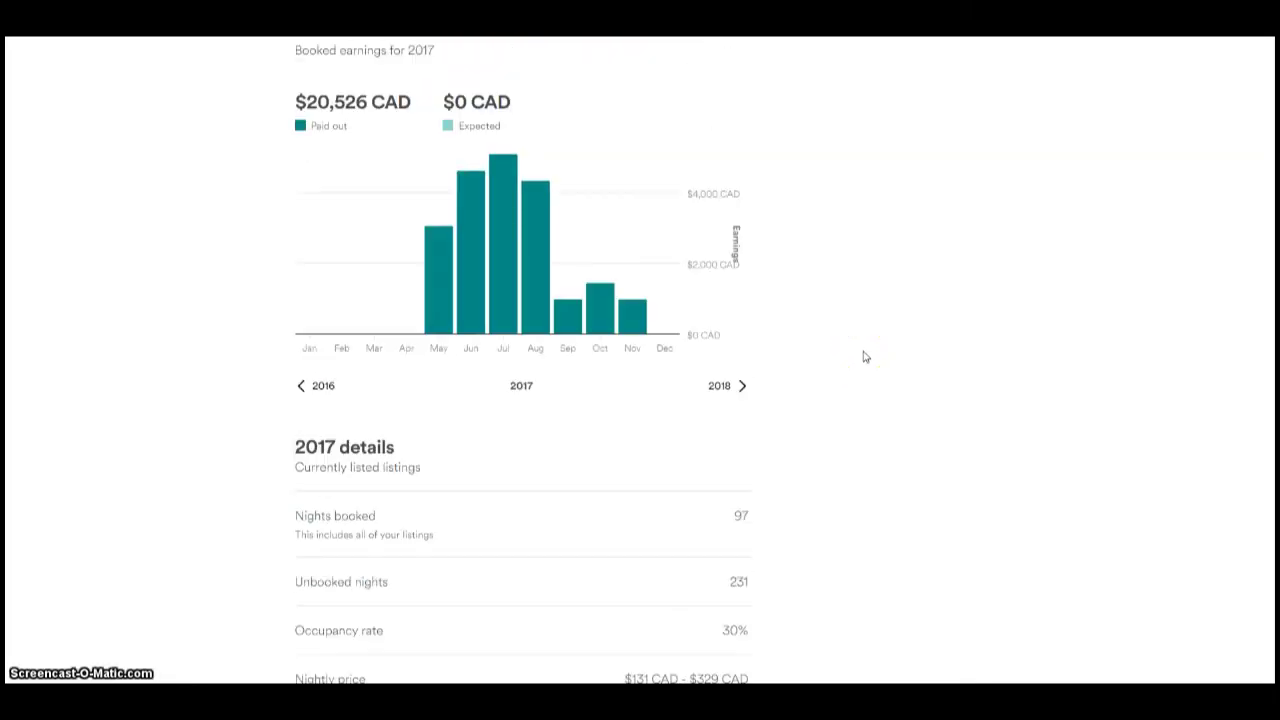
pyautogui.scroll(-3, 865, 357)
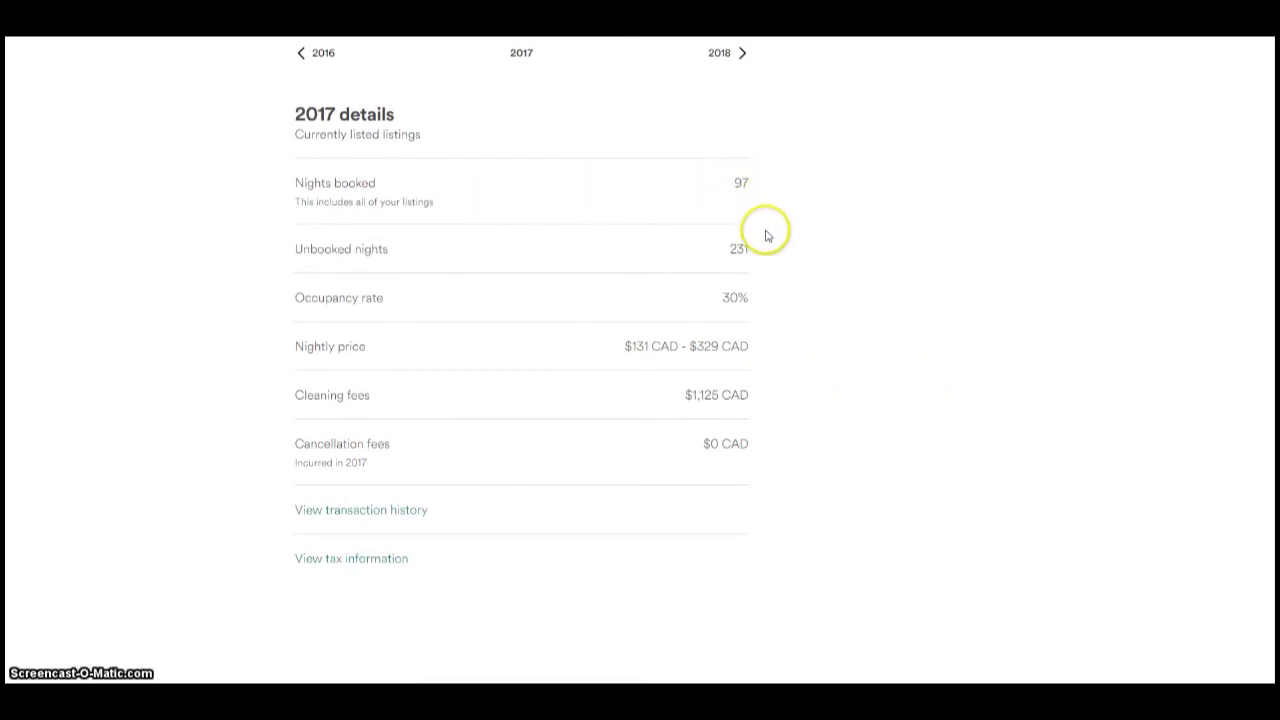
# Examine the occupancy rate, nightly price range and cleaning fees in the 2017 details.
pyautogui.moveTo(748, 298); pyautogui.dragTo(725, 298)
pyautogui.click(763, 298)
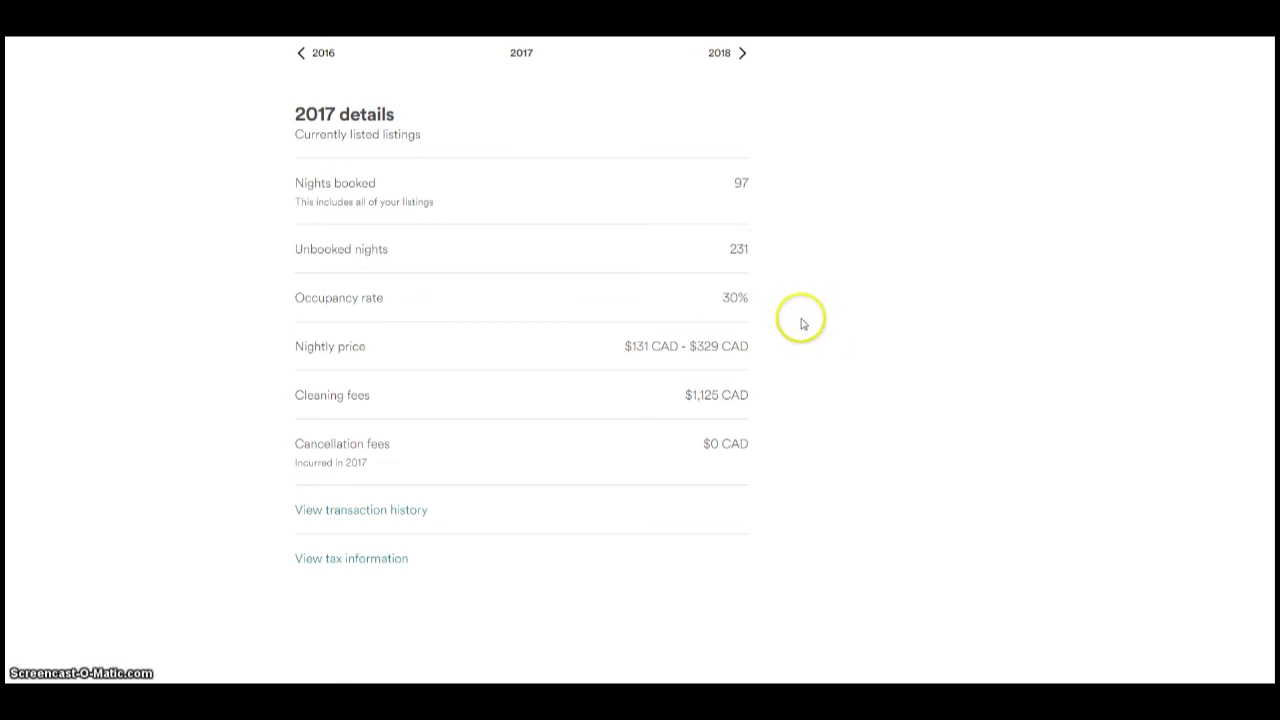
pyautogui.scroll(-1, 810, 348)
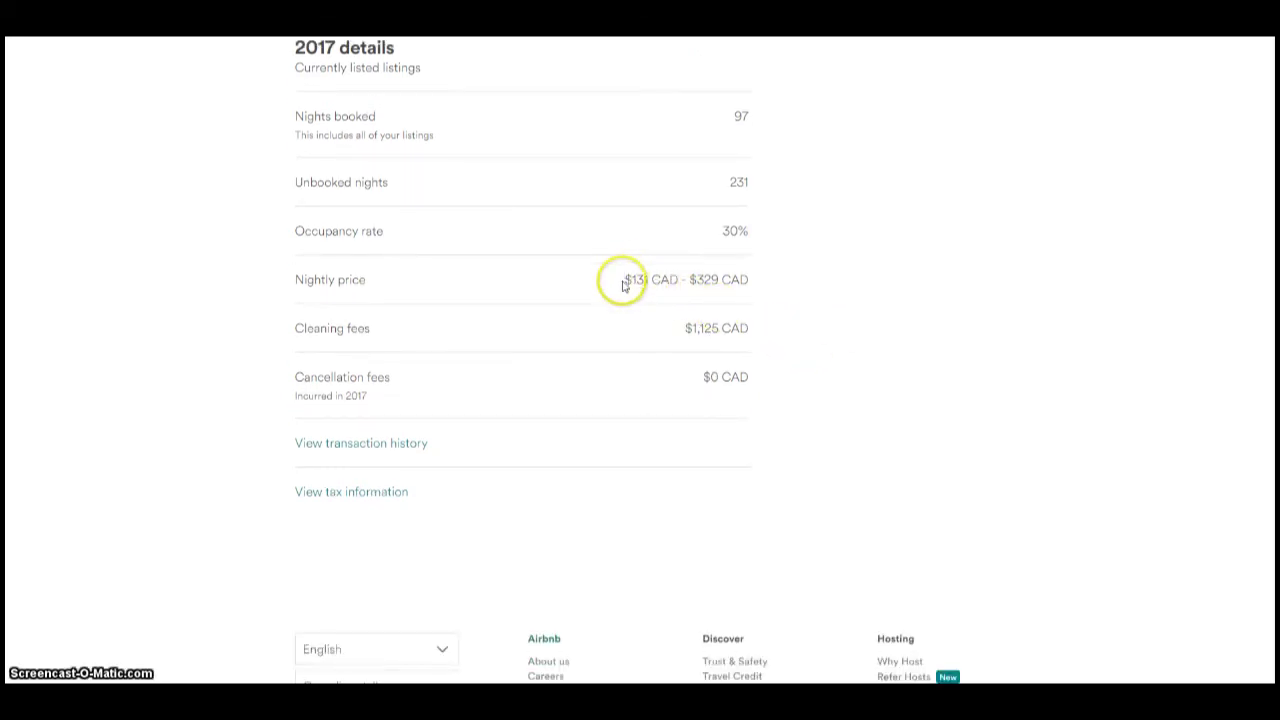
pyautogui.tripleClick(675, 268)
pyautogui.click(790, 284)
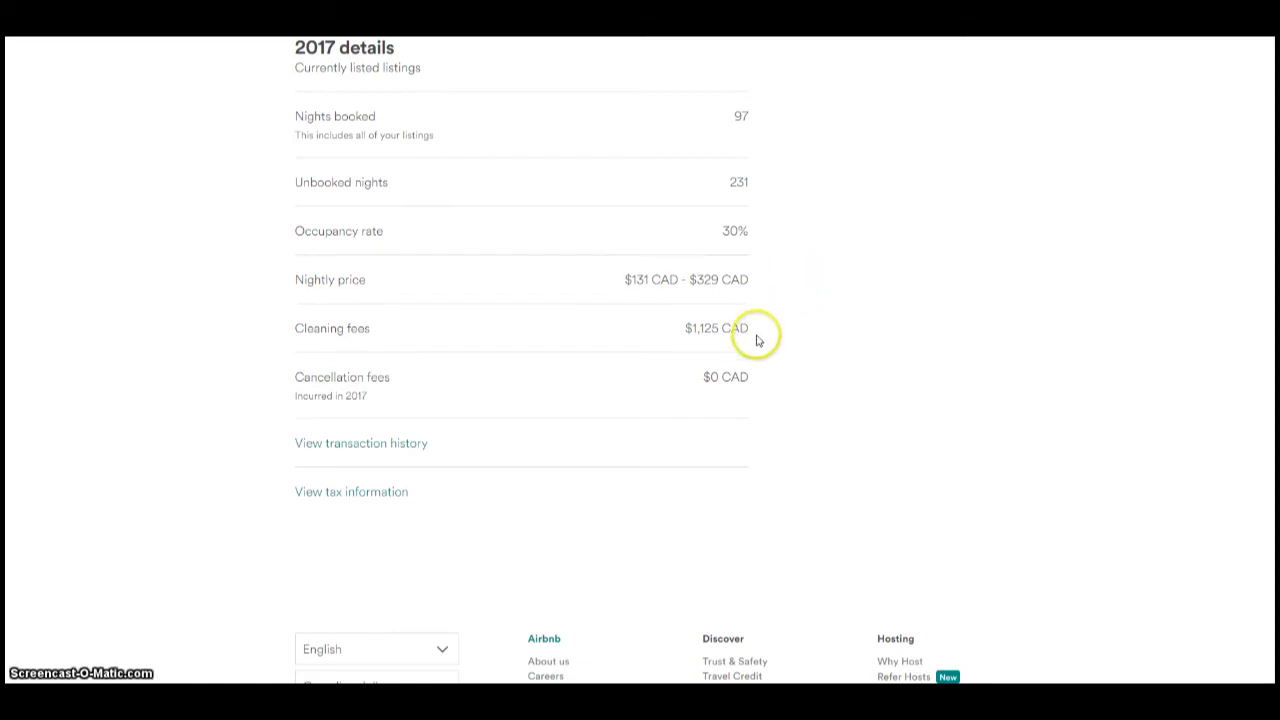
pyautogui.tripleClick(682, 320)
pyautogui.click(797, 335)
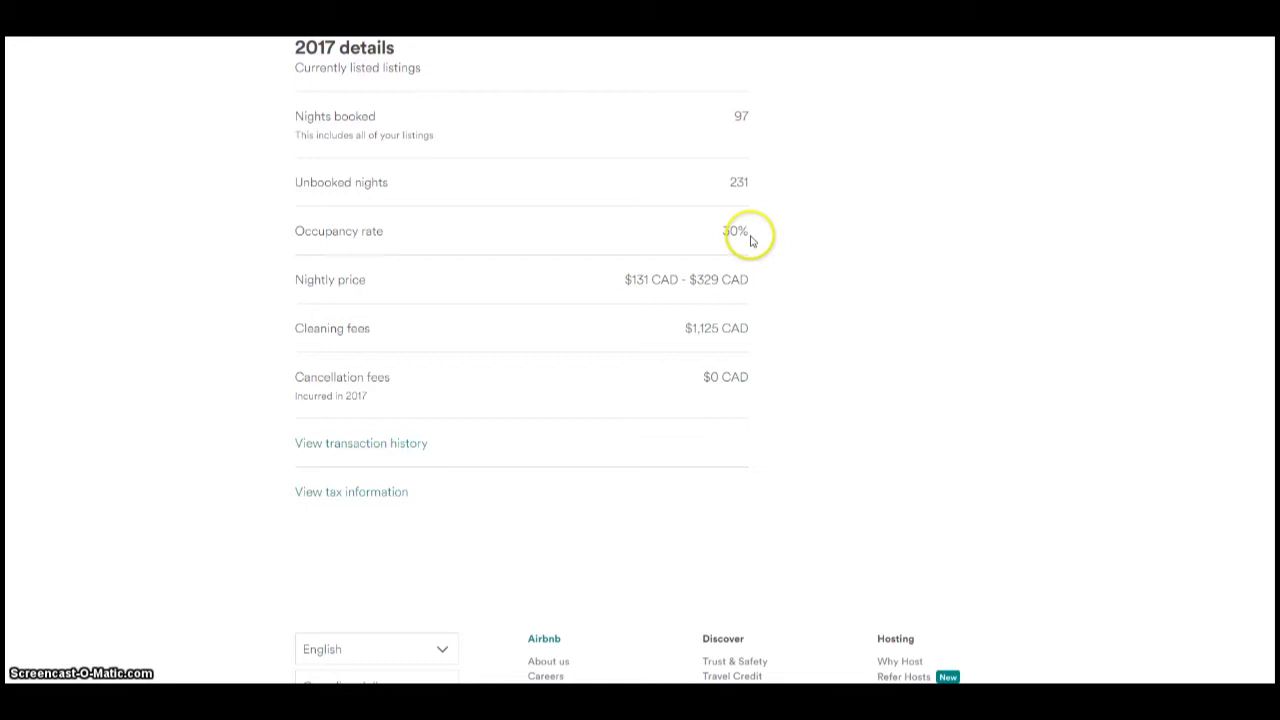
# Switch to the downtown condo's hosting calendar and view the bookings for May, June and July 2017.
pyautogui.scroll(6, 740, 215)
pyautogui.scroll(1, 742, 214)
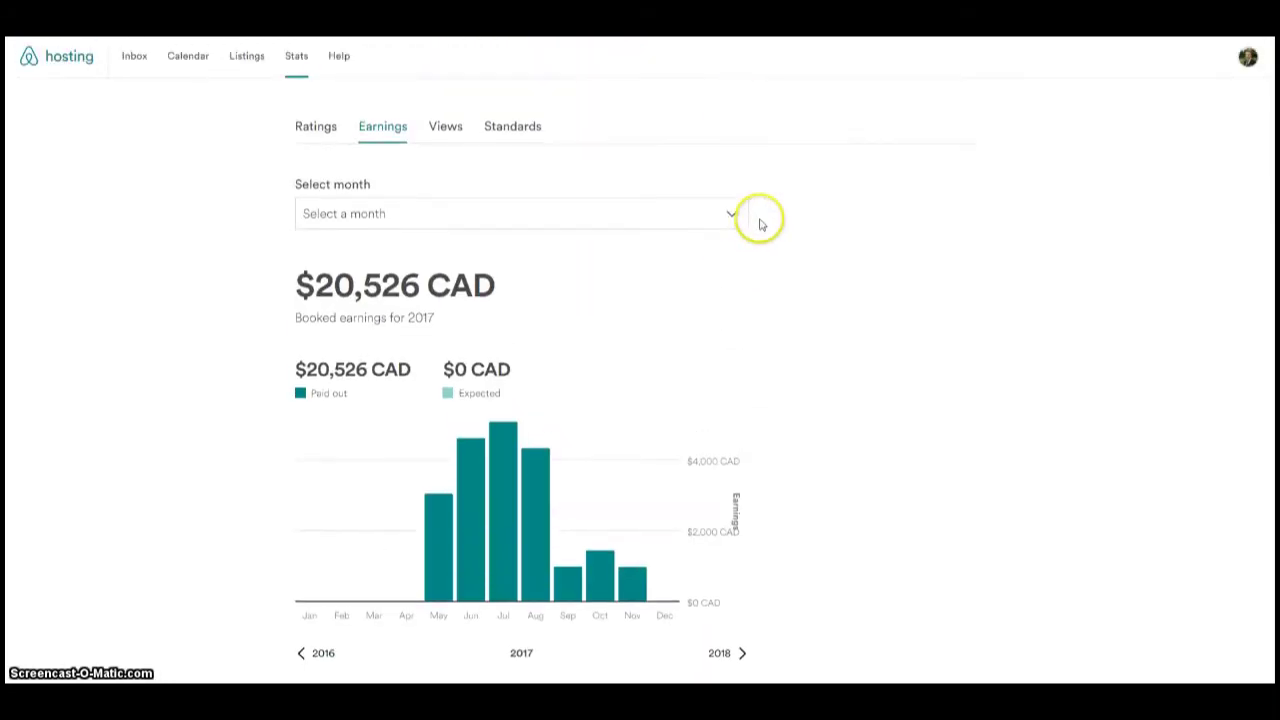
pyautogui.click(722, 38)
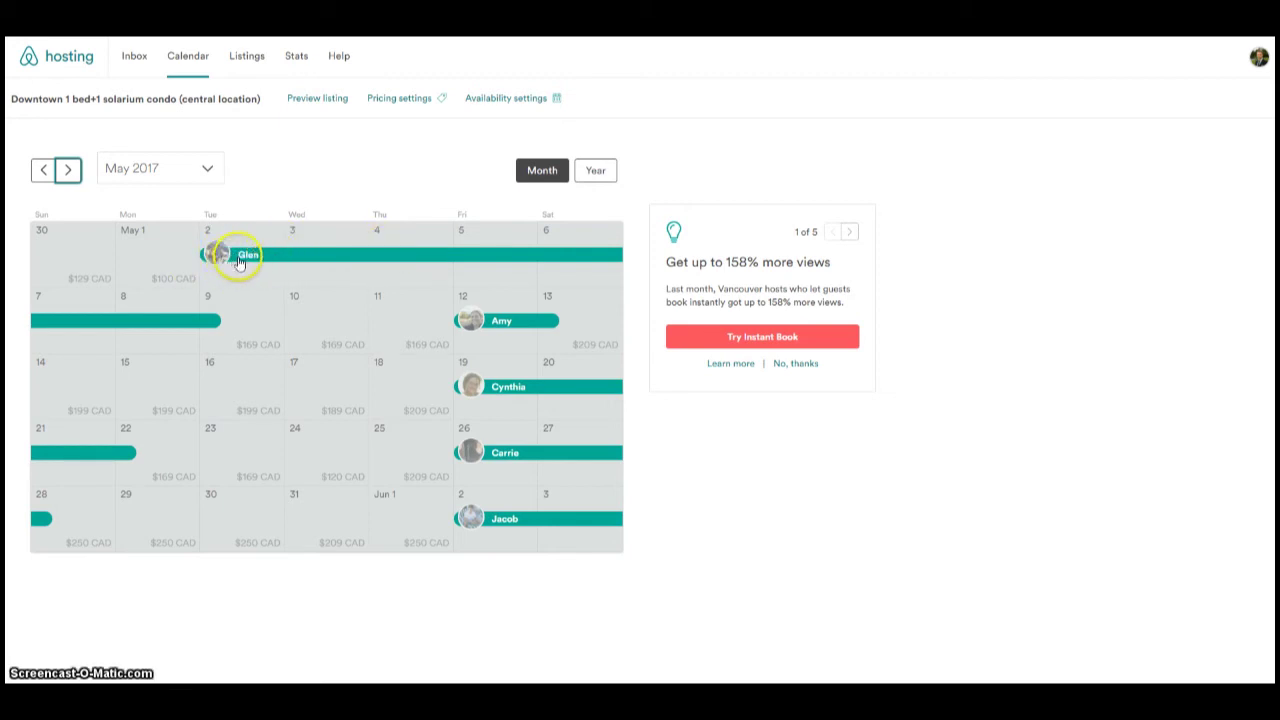
pyautogui.click(262, 262)
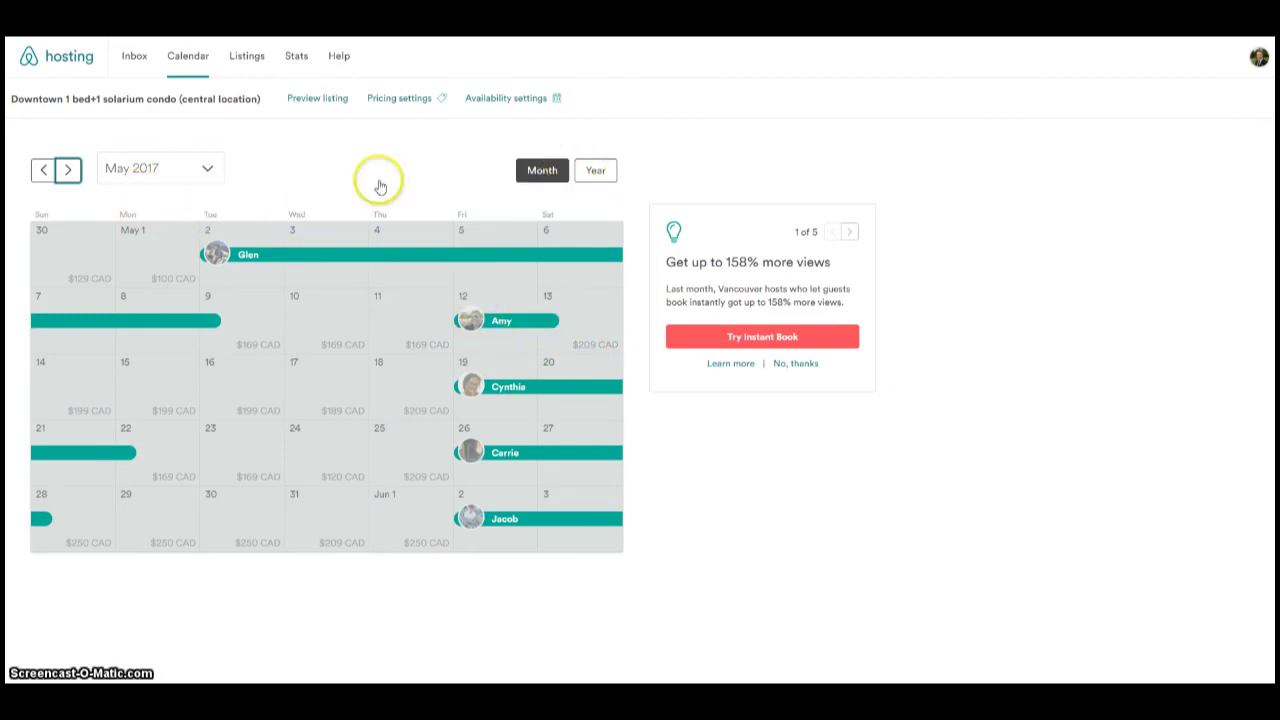
pyautogui.click(207, 172)
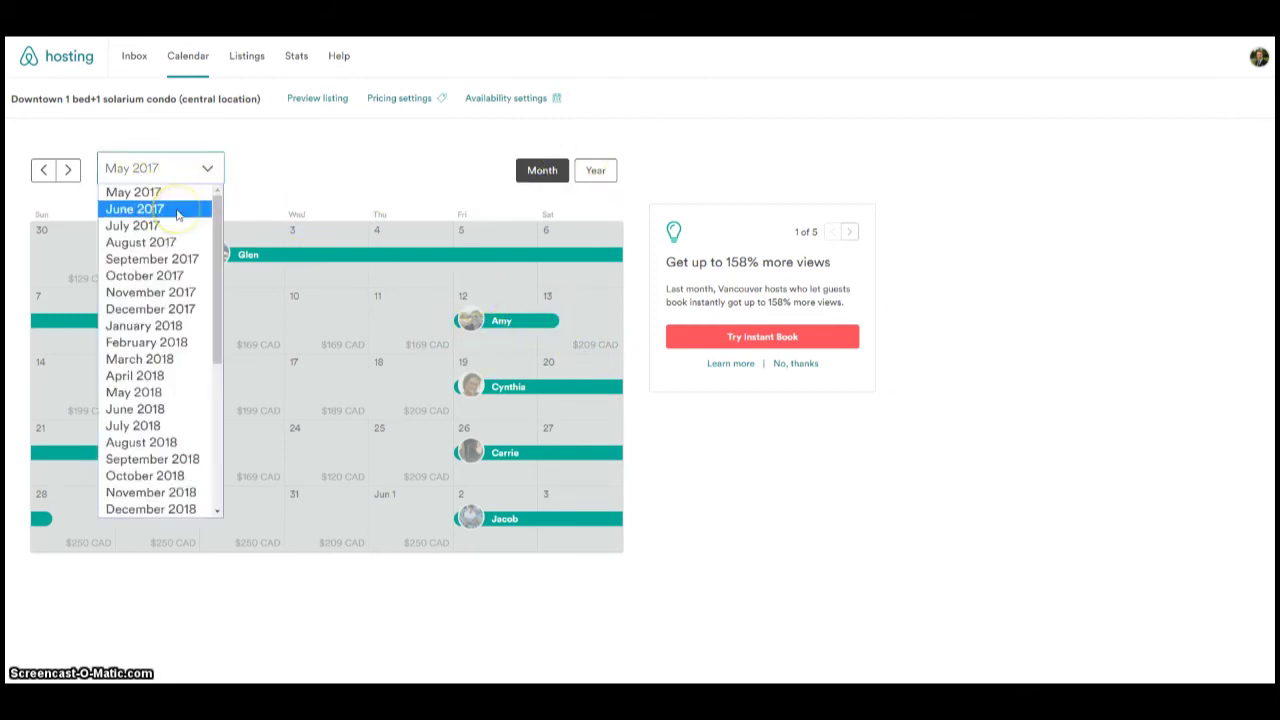
pyautogui.click(155, 209)
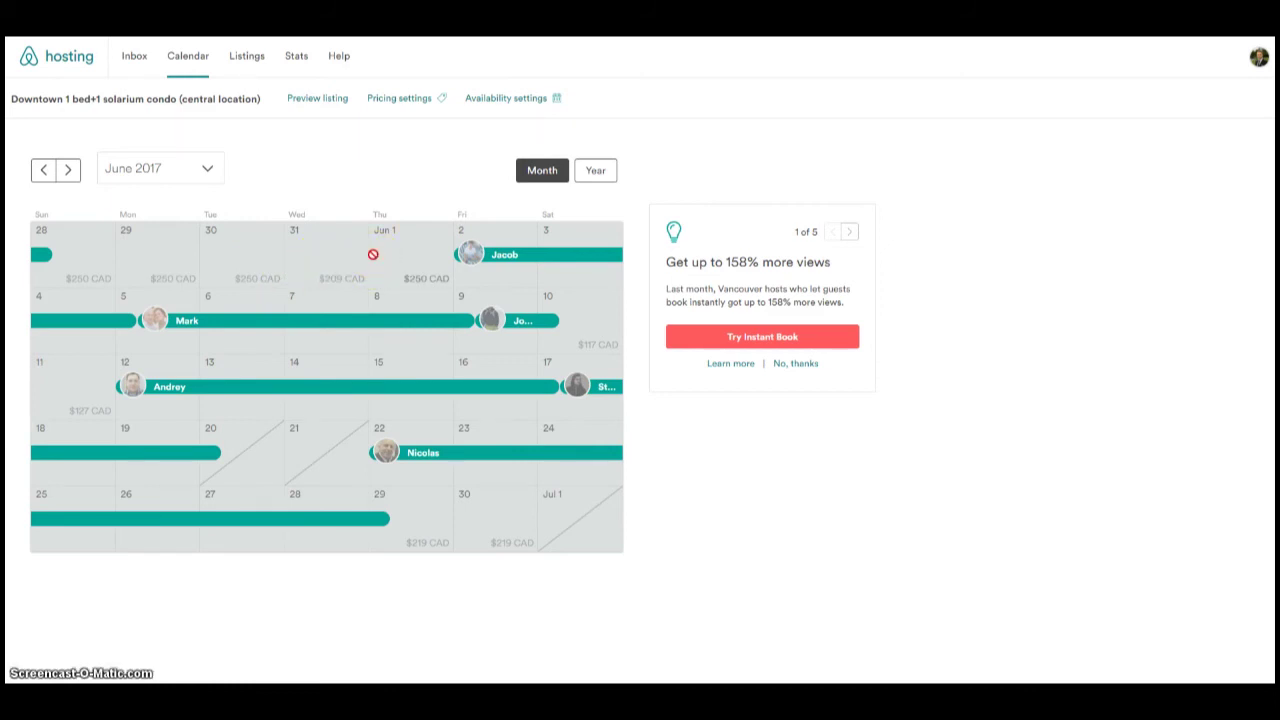
pyautogui.click(202, 167)
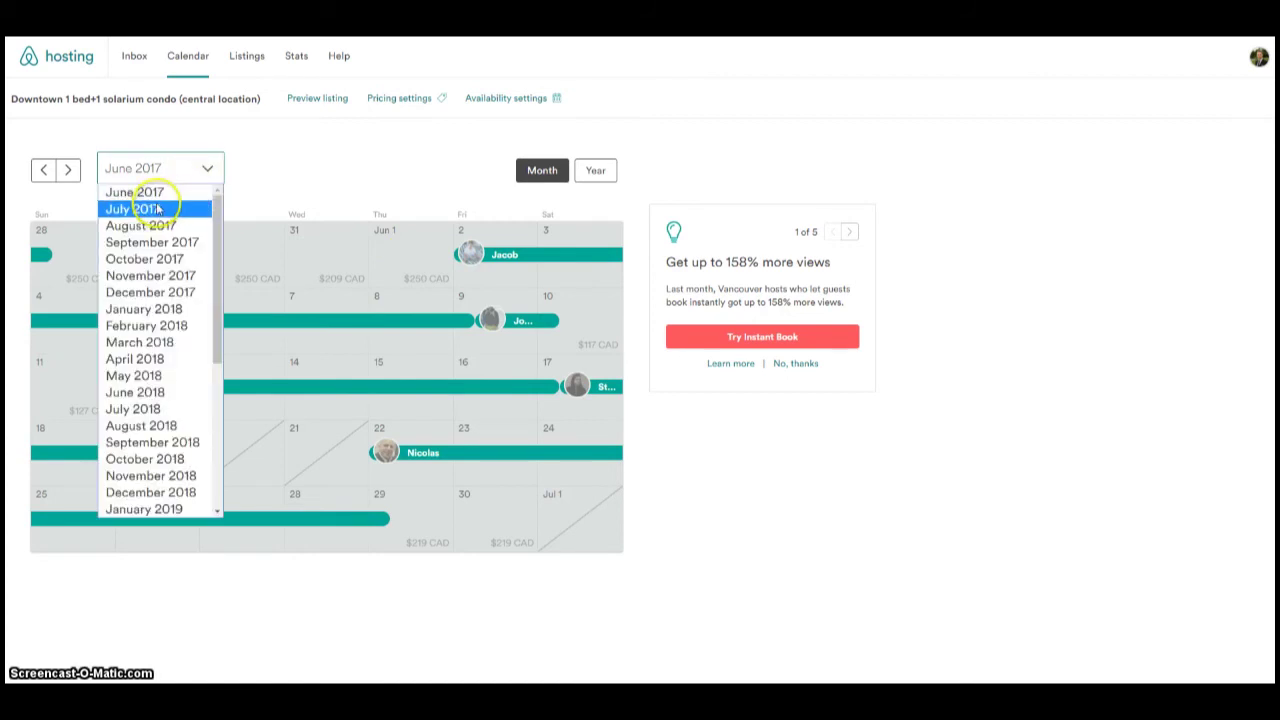
pyautogui.click(160, 208)
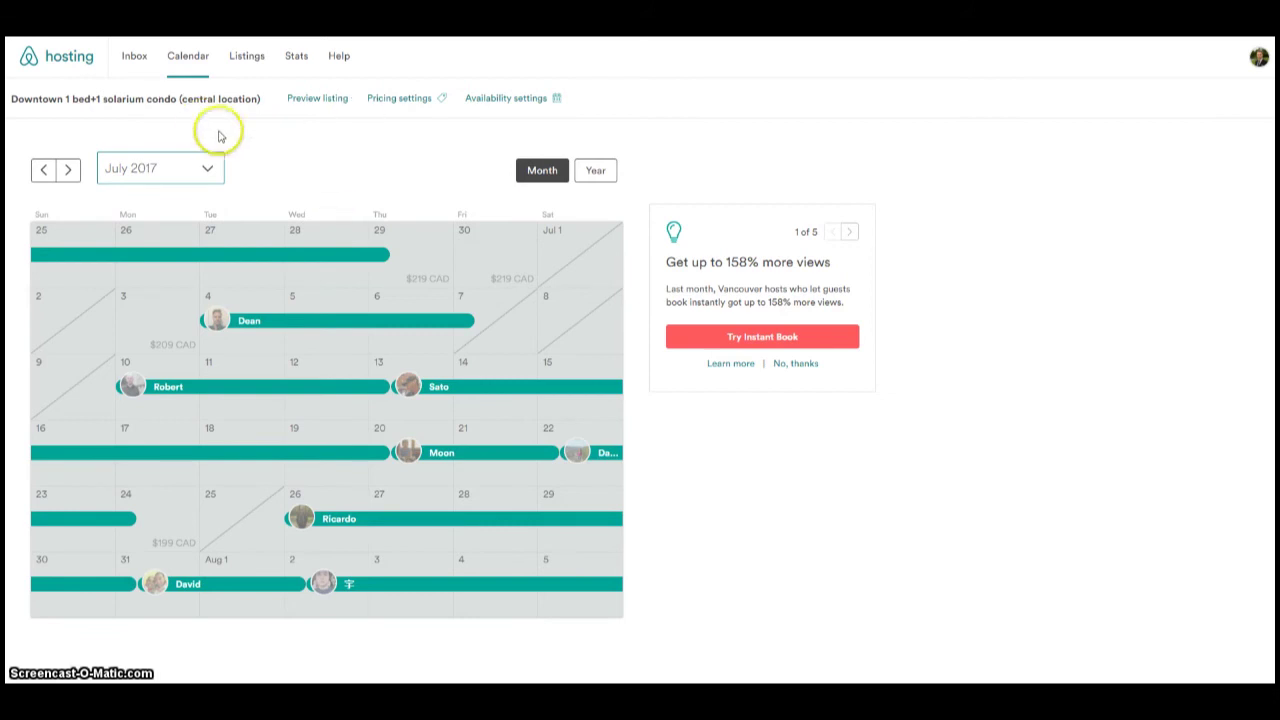
# Bring up December 2017 in the calendar, inspect the pricing details for December 9 and 10, and close them without saving.
pyautogui.click(187, 58)
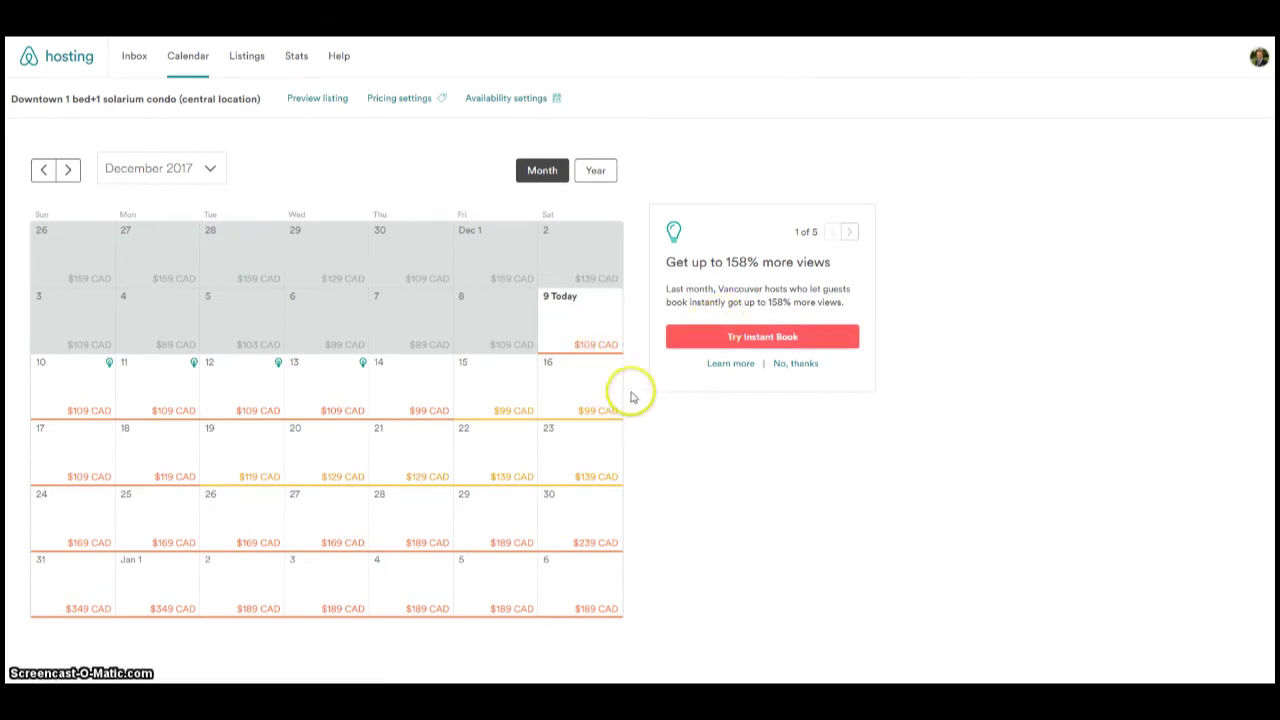
pyautogui.click(597, 331)
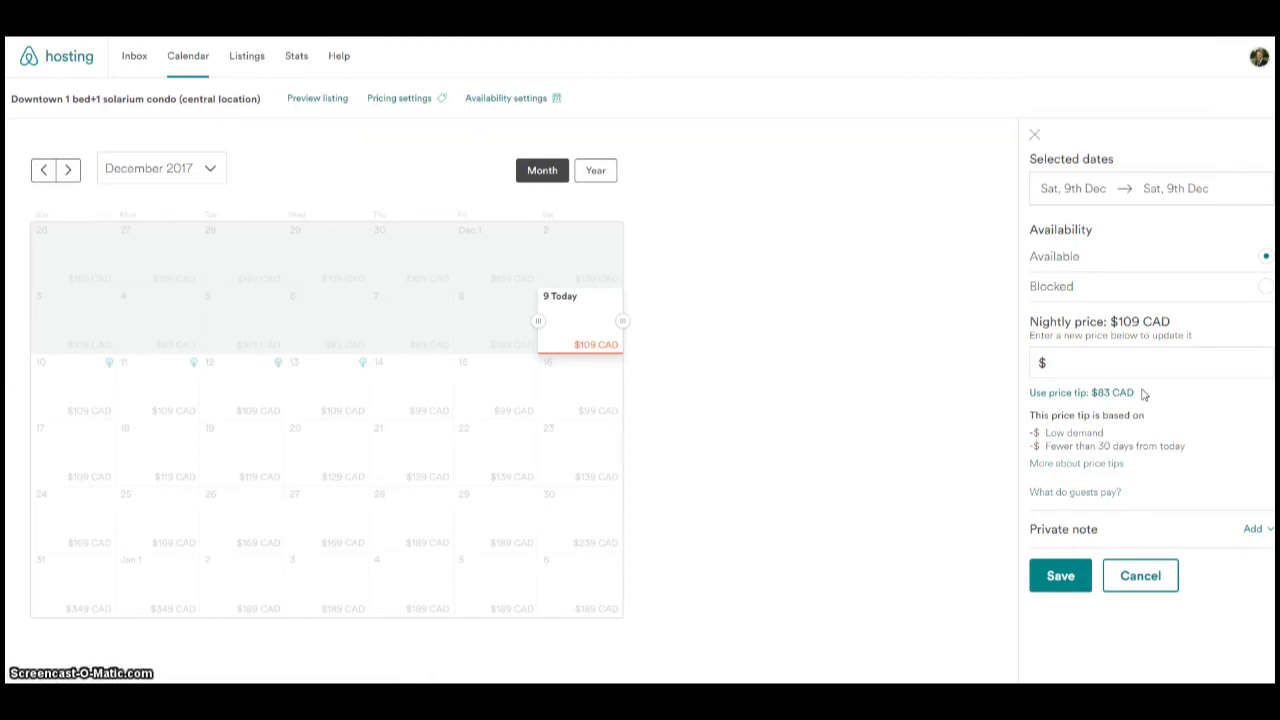
pyautogui.moveTo(1138, 394); pyautogui.dragTo(1088, 395)
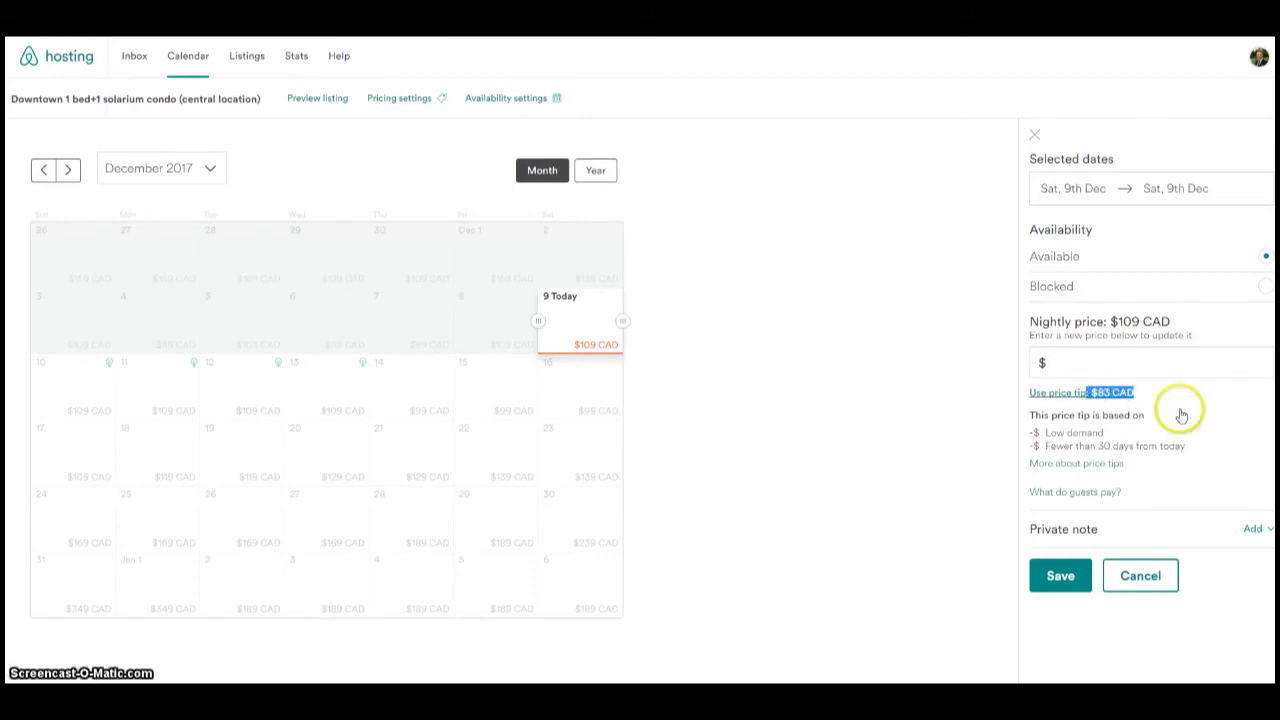
pyautogui.click(1085, 402)
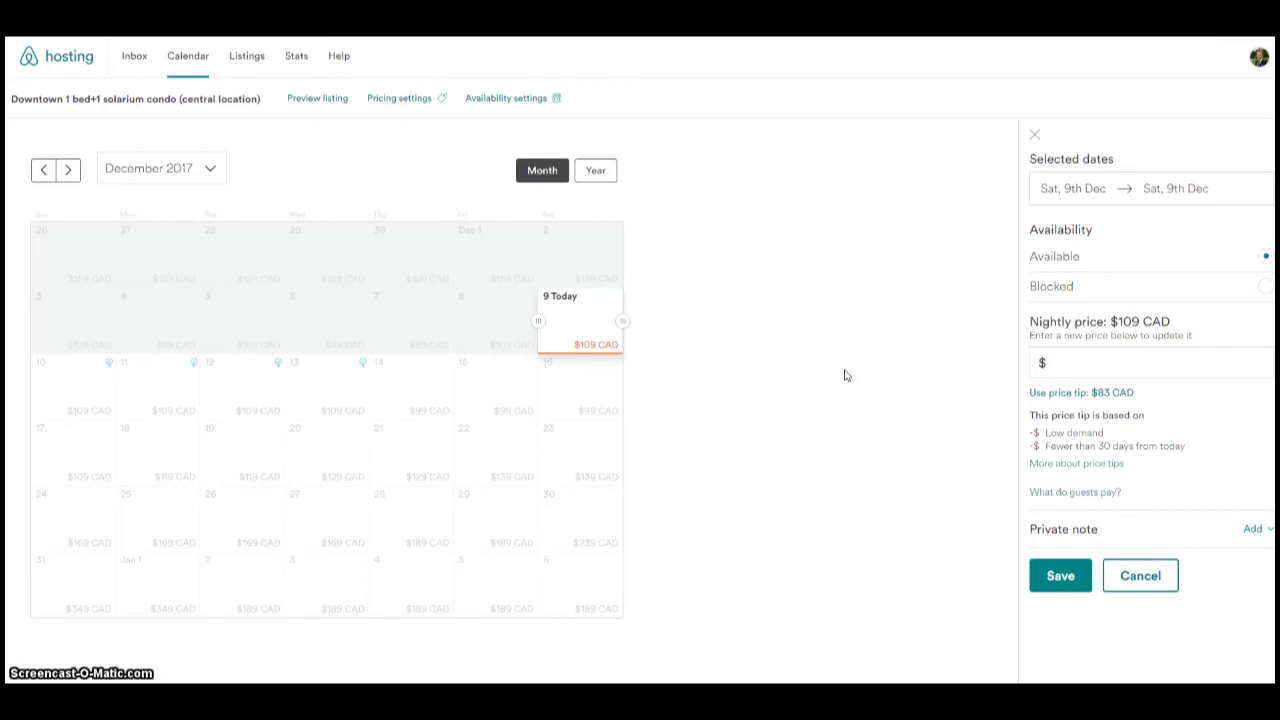
pyautogui.click(1157, 363)
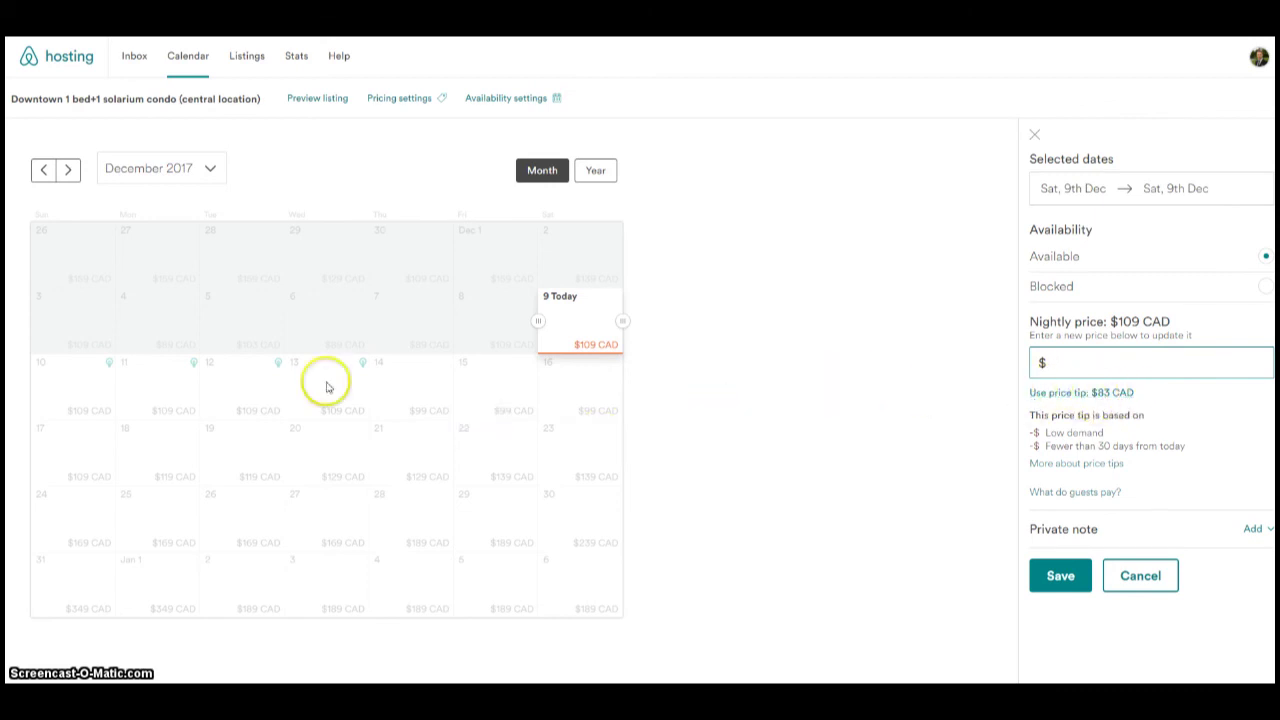
pyautogui.click(110, 385)
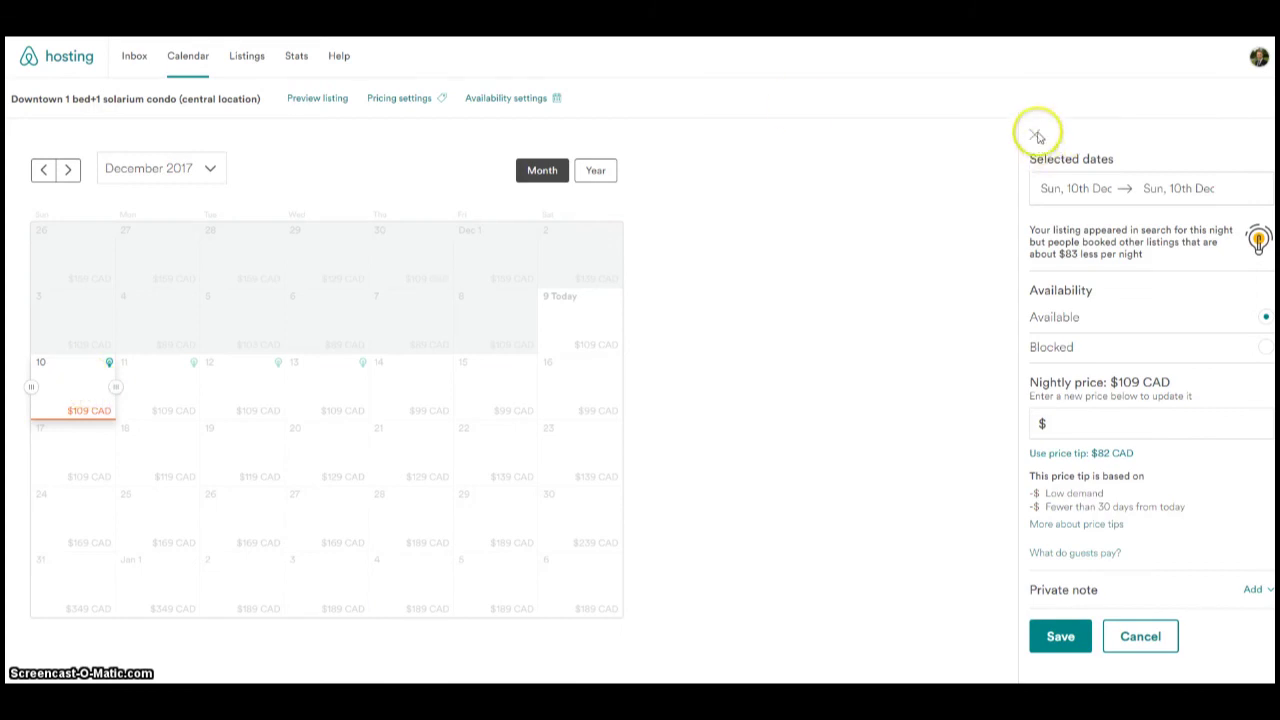
pyautogui.click(1037, 136)
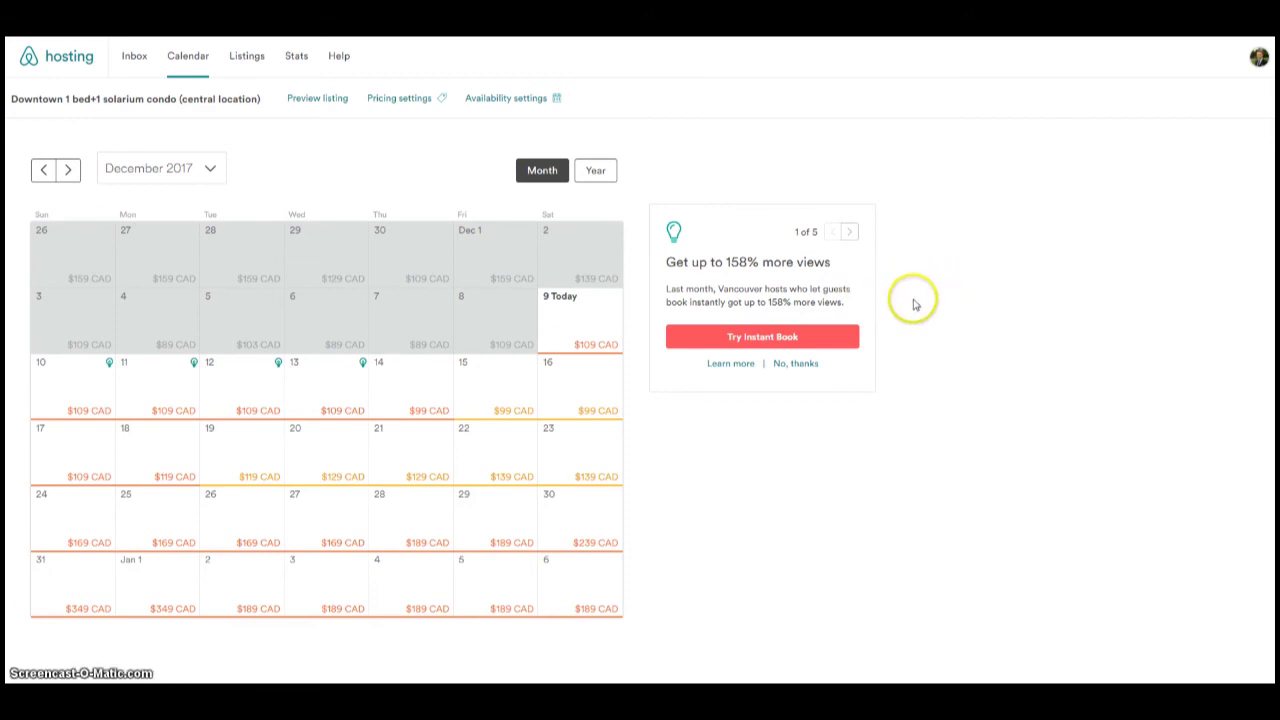
# Open the declined November 24–26, 2017 request from the hosting inbox and read the guest's message.
pyautogui.click(766, 336)
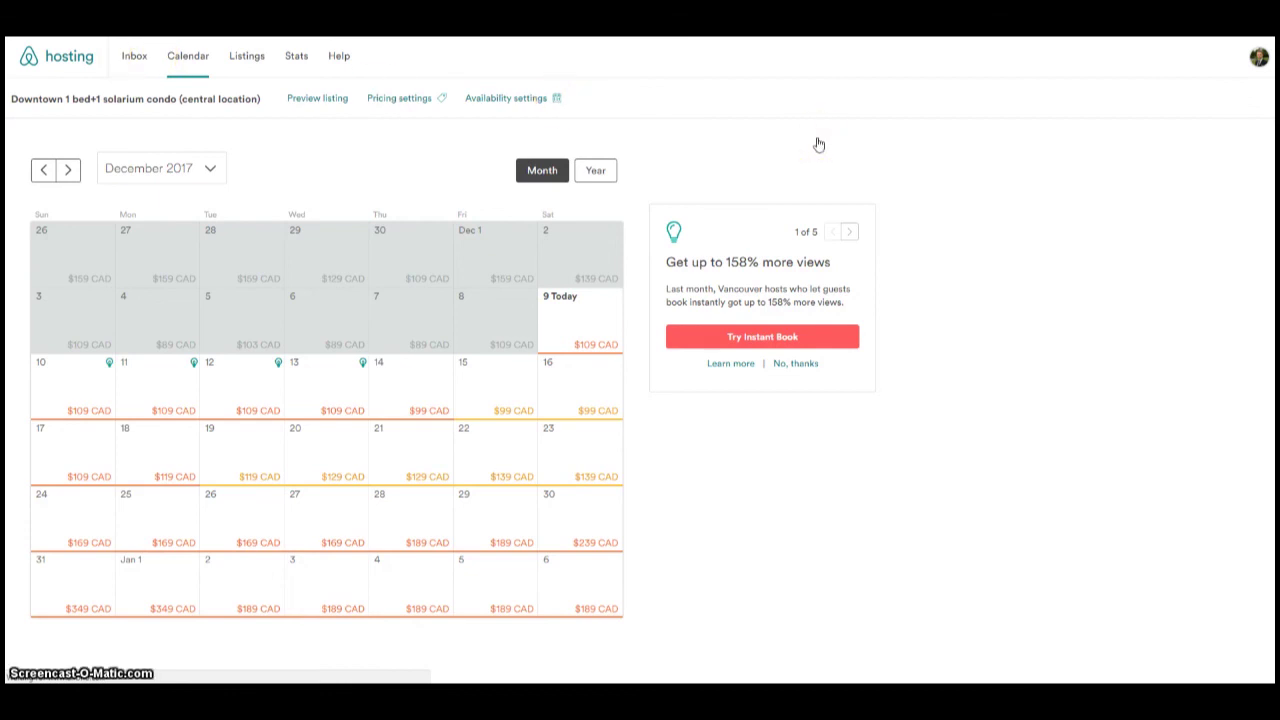
pyautogui.scroll(-1, 720, 306)
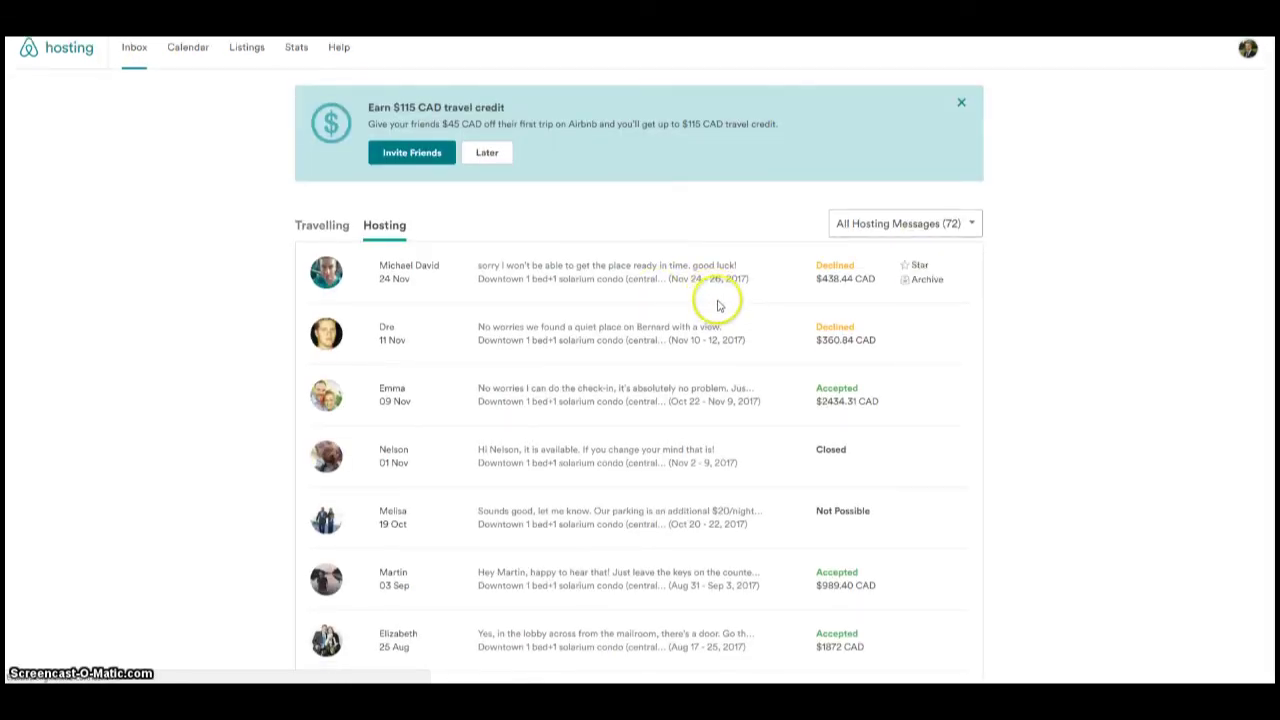
pyautogui.scroll(-1, 717, 305)
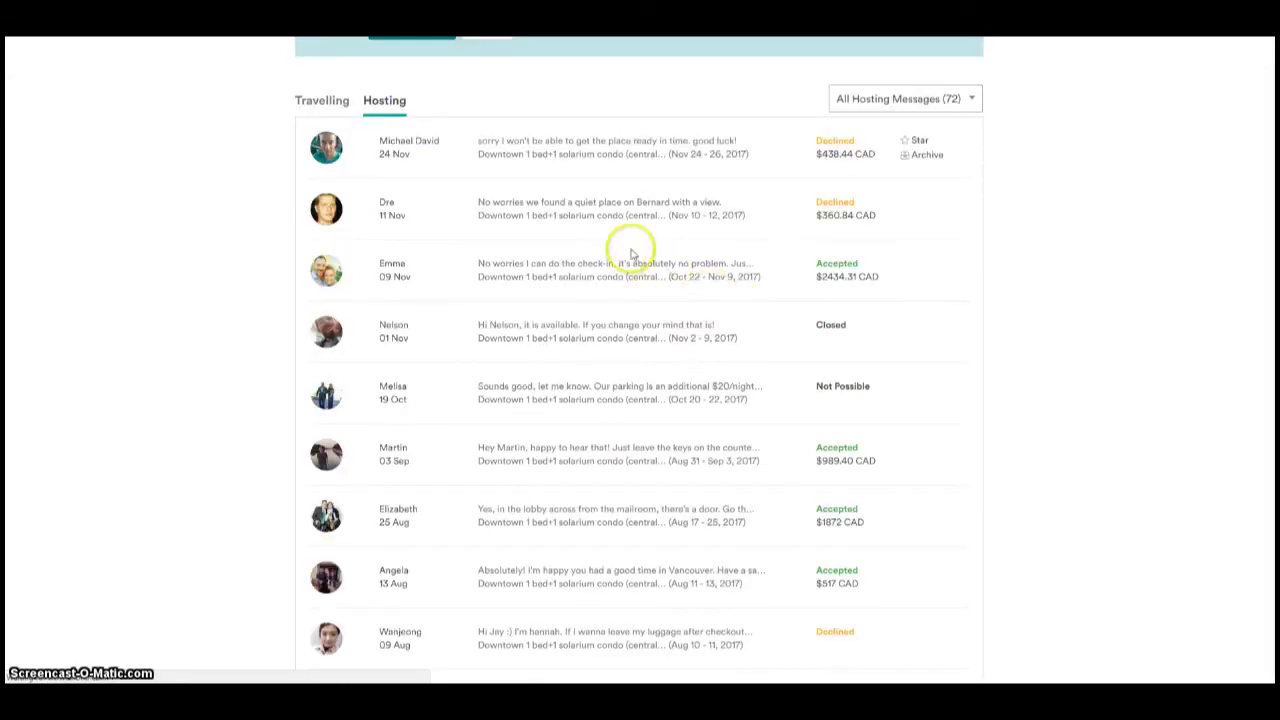
pyautogui.click(569, 139)
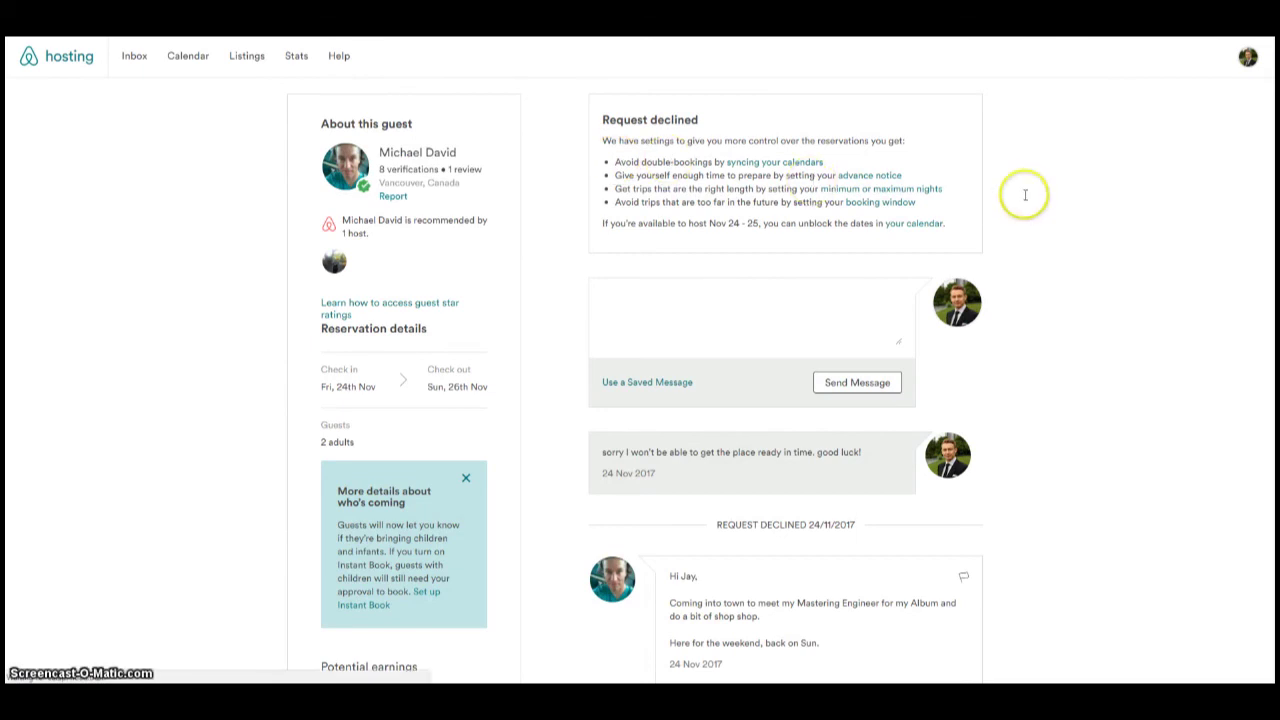
pyautogui.scroll(-1, 1057, 220)
pyautogui.scroll(-2, 1057, 220)
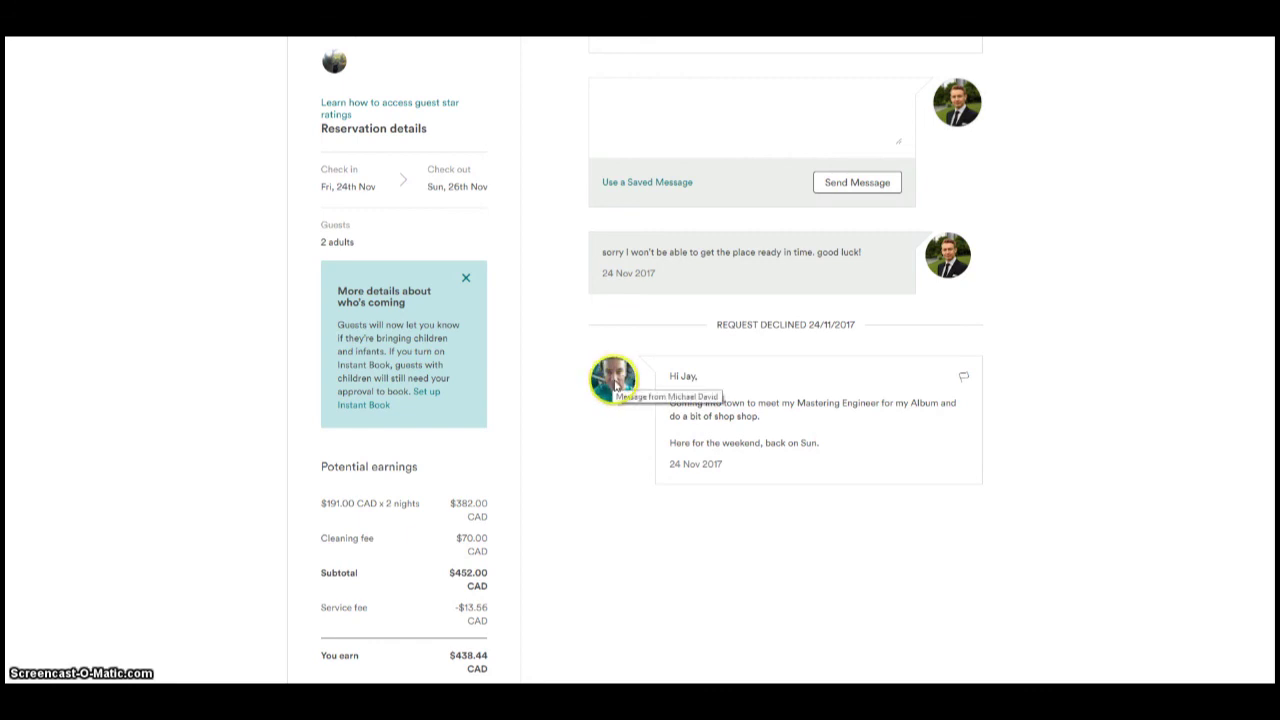
# Examine the request's potential earnings breakdown, from the nightly rate and cleaning fee to the service fee and host payout.
pyautogui.scroll(-4, 540, 400)
pyautogui.moveTo(320, 237); pyautogui.dragTo(414, 234)
pyautogui.click(427, 238)
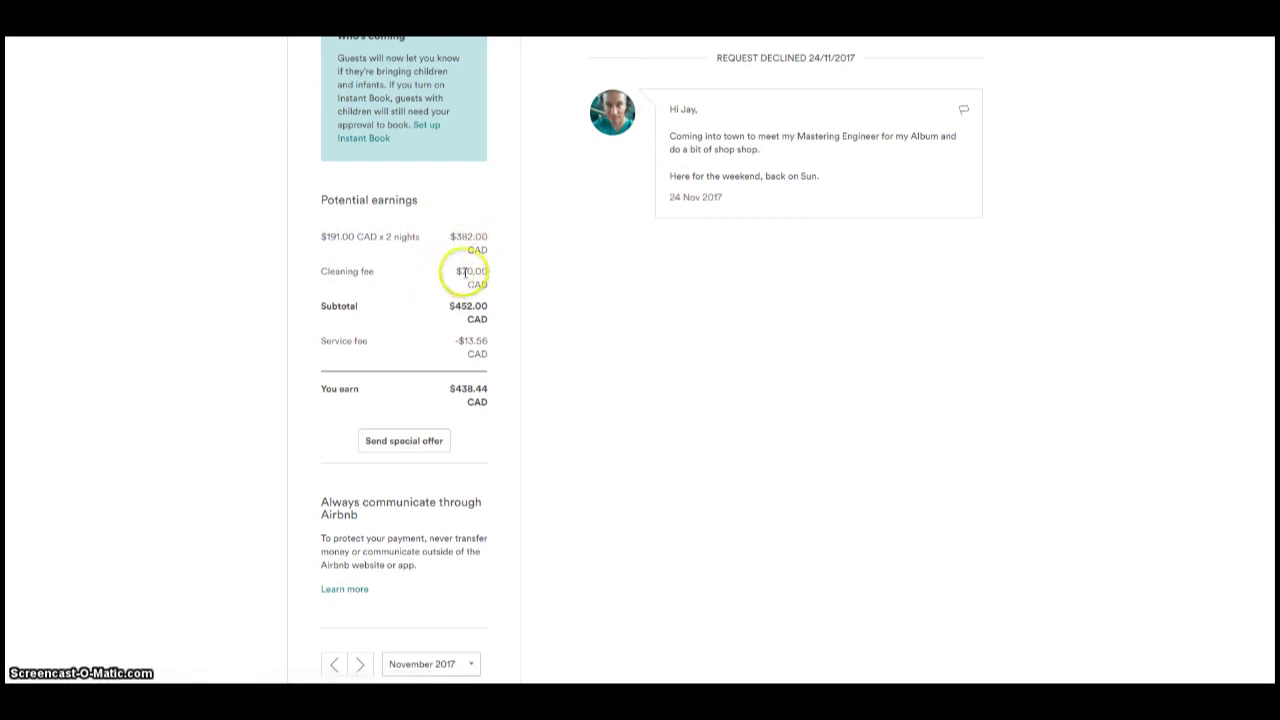
pyautogui.moveTo(443, 306); pyautogui.dragTo(500, 340)
pyautogui.click(473, 341)
pyautogui.doubleClick(459, 341)
pyautogui.click(478, 341)
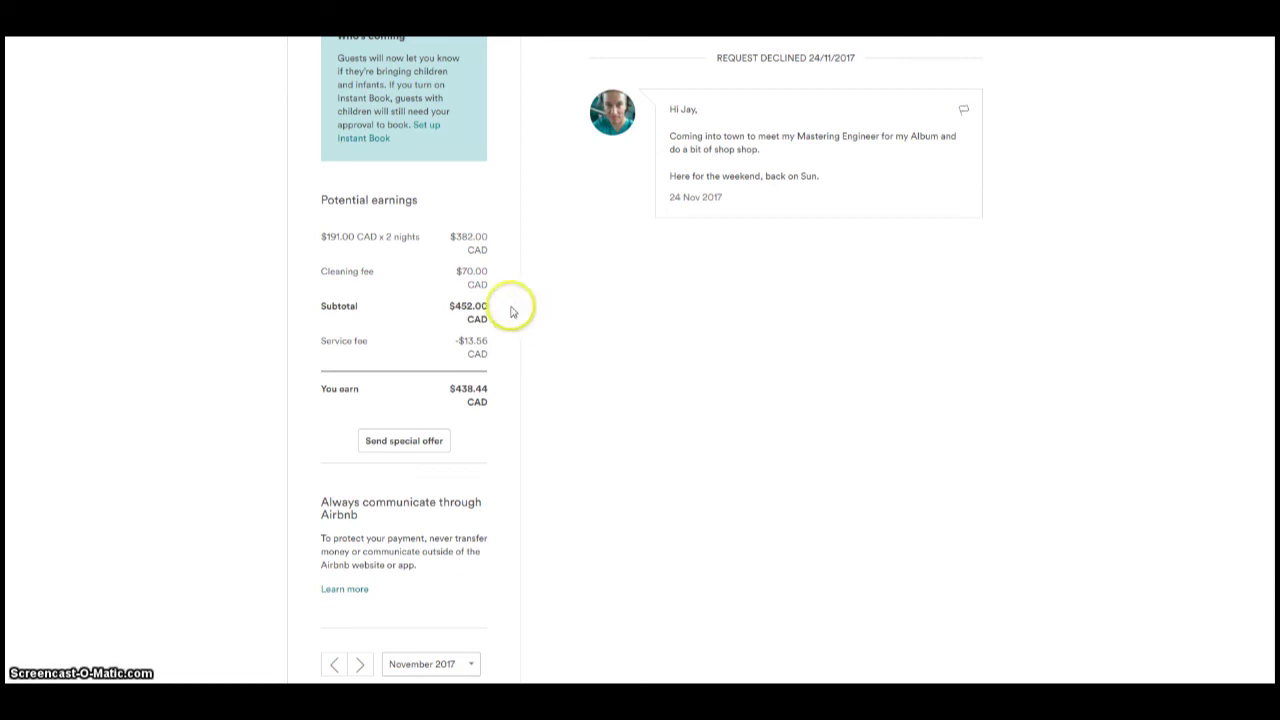
pyautogui.moveTo(471, 391); pyautogui.dragTo(491, 403)
pyautogui.click(491, 403)
# Return to the guest information in the declined request and check the guest's name, verifications and review.
pyautogui.scroll(-2, 740, 434)
pyautogui.scroll(6, 740, 434)
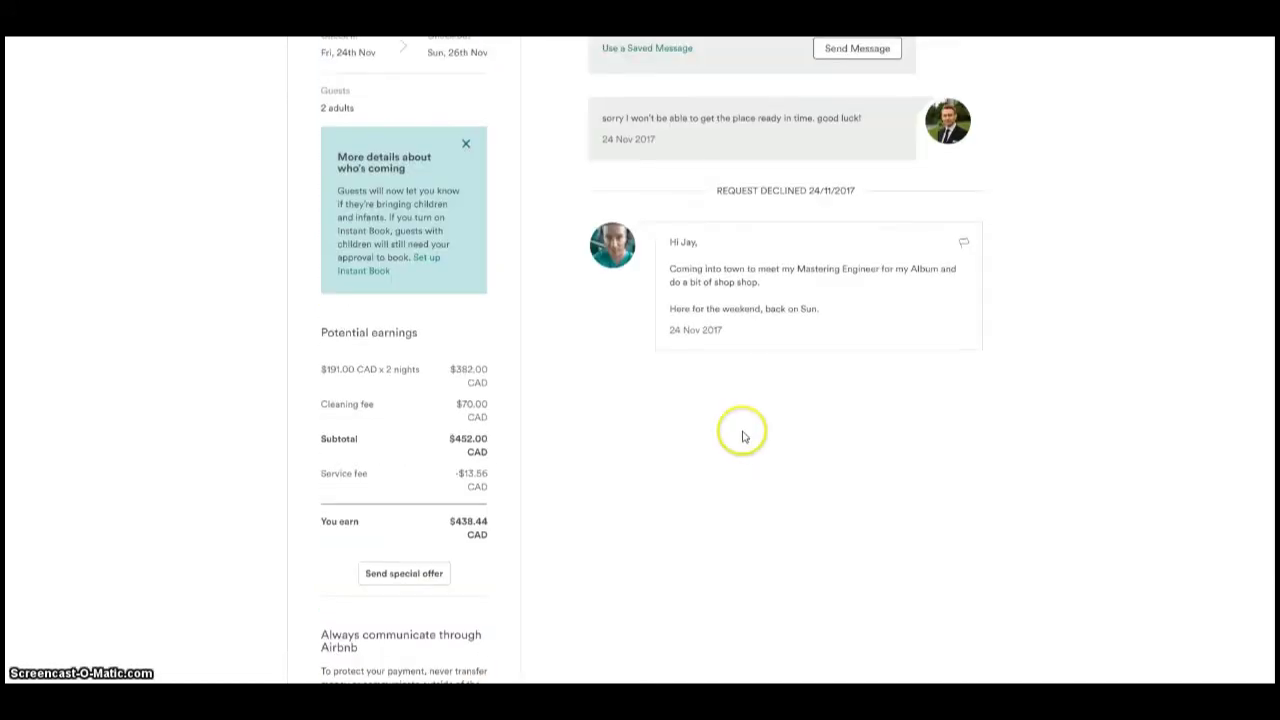
pyautogui.scroll(2, 580, 448)
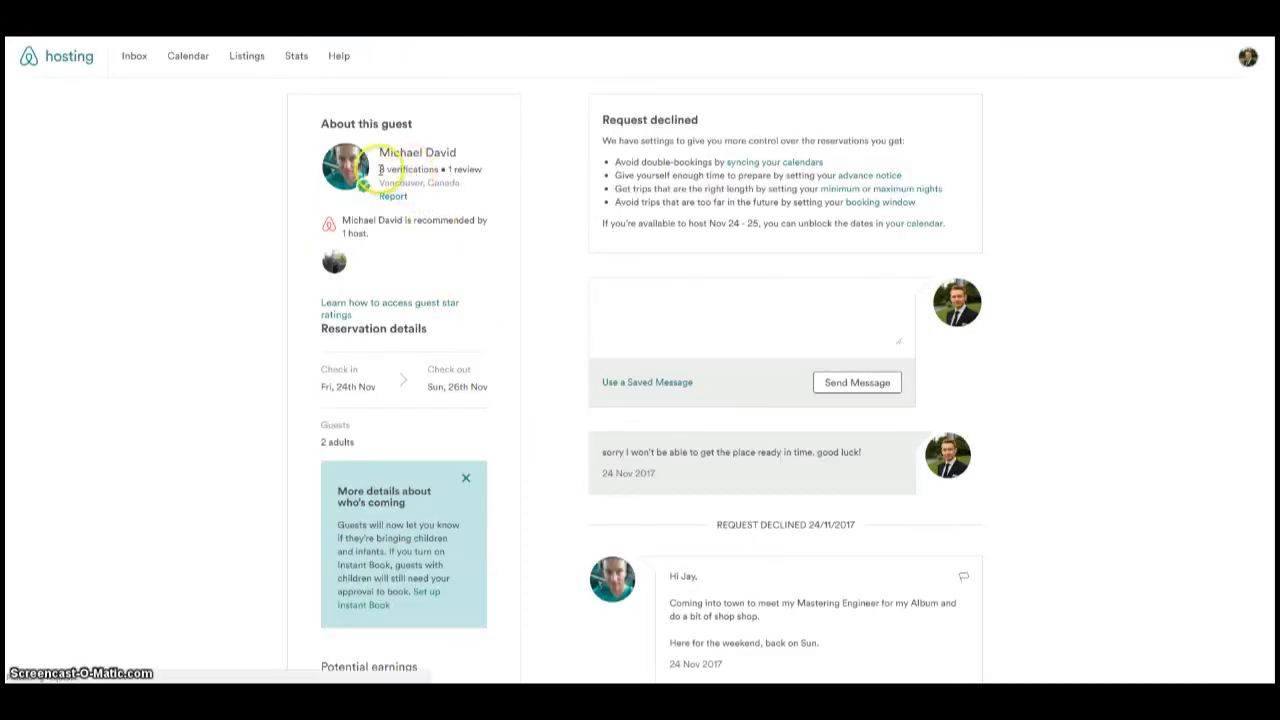
pyautogui.moveTo(372, 152); pyautogui.dragTo(458, 154)
pyautogui.click(436, 168)
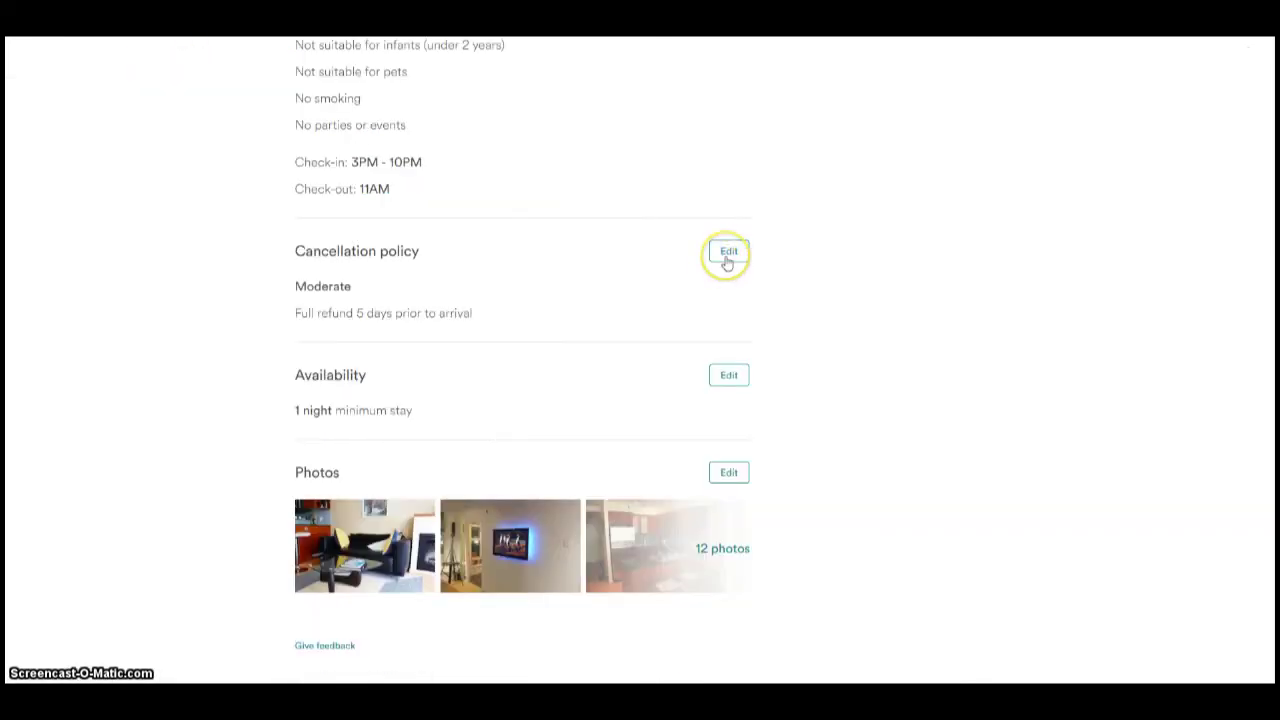
# Open the downtown condo's cancellation policy for editing and examine the Flexible, Moderate and Strict options.
pyautogui.click(725, 258)
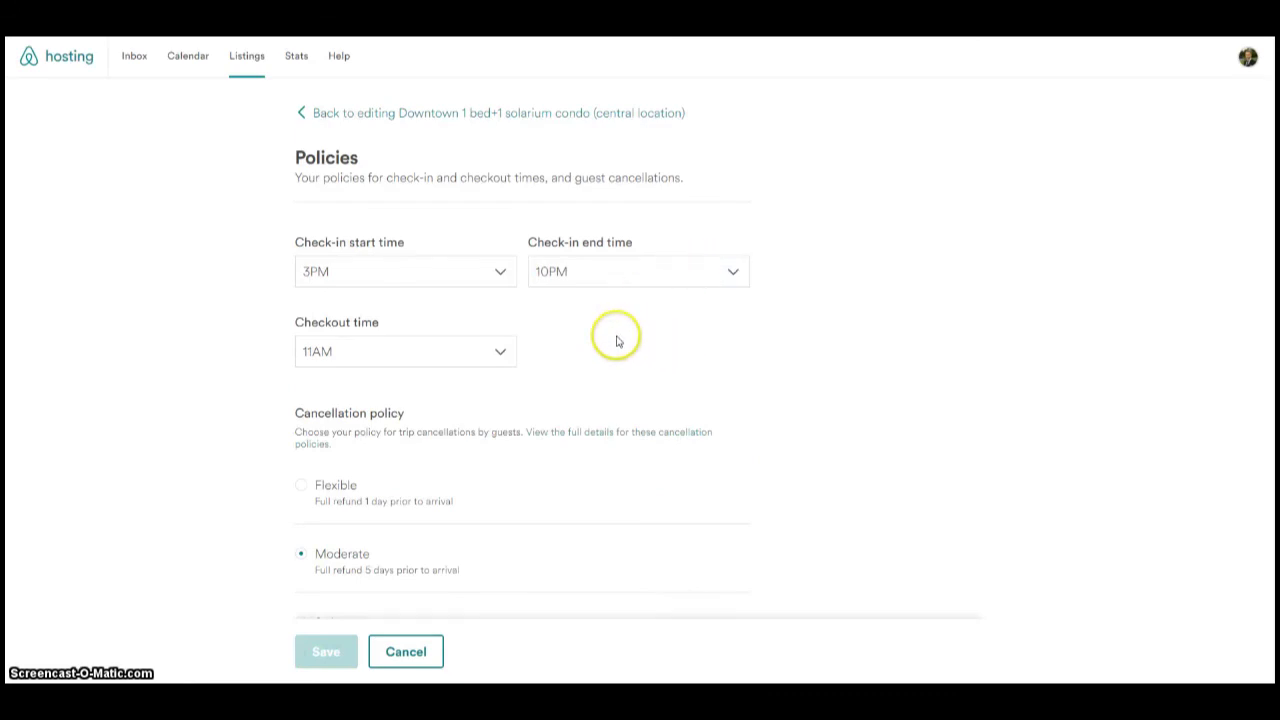
pyautogui.scroll(-1, 617, 341)
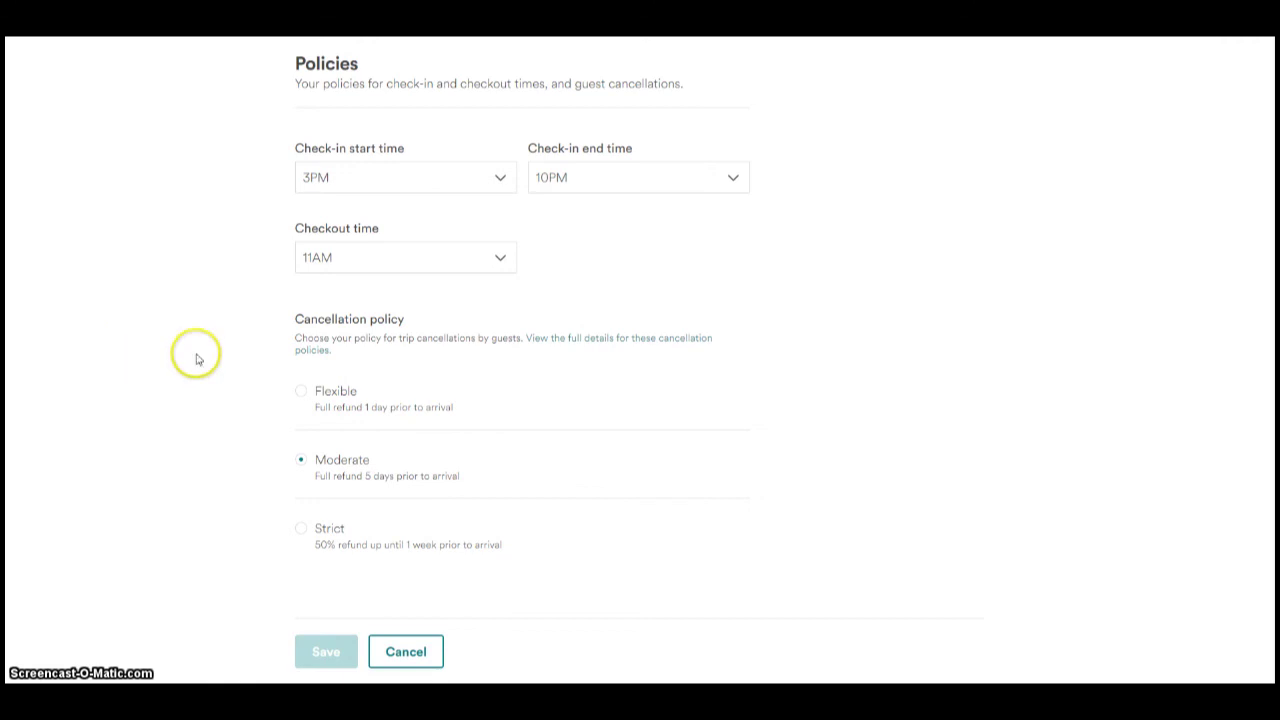
pyautogui.moveTo(296, 326); pyautogui.dragTo(445, 327)
pyautogui.click(277, 314)
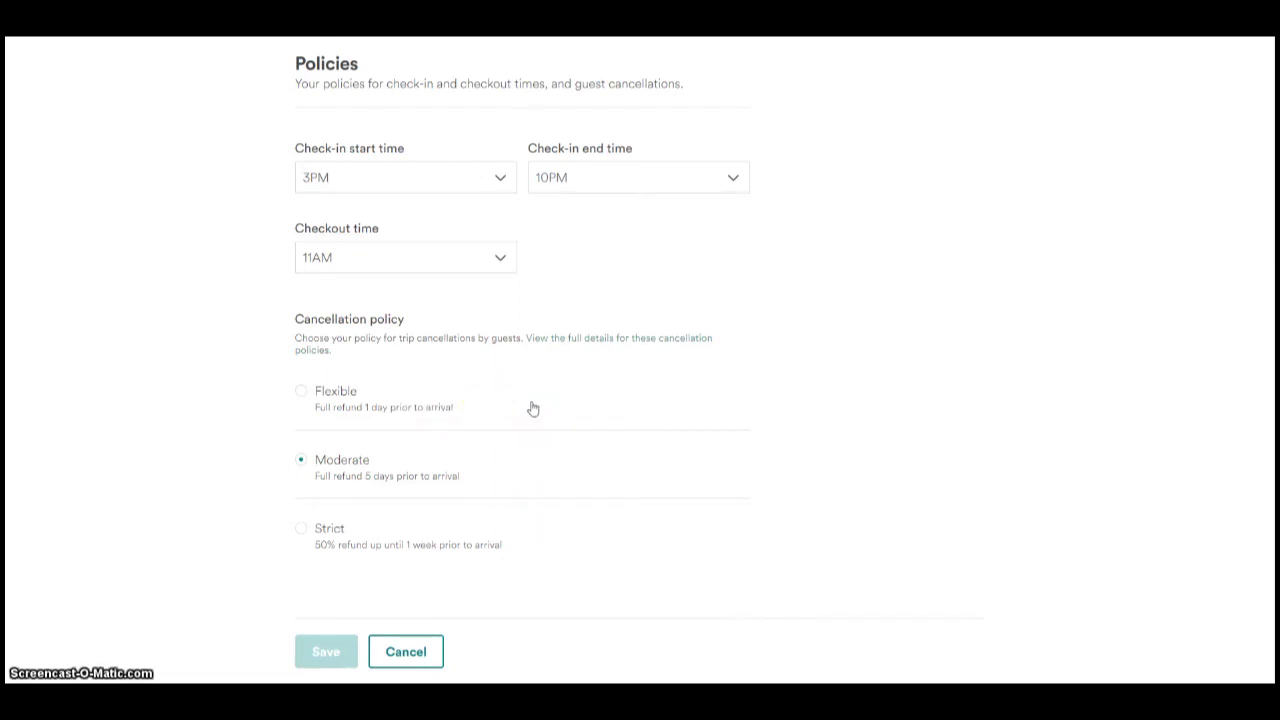
pyautogui.click(557, 437)
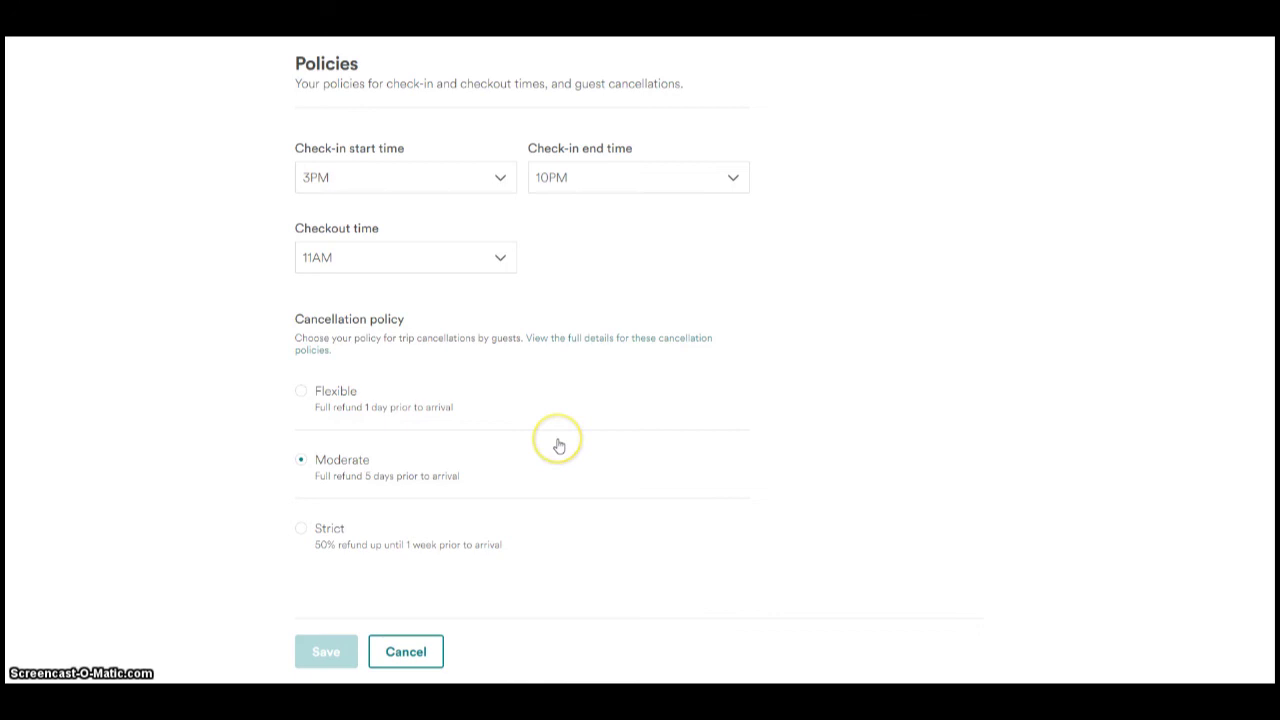